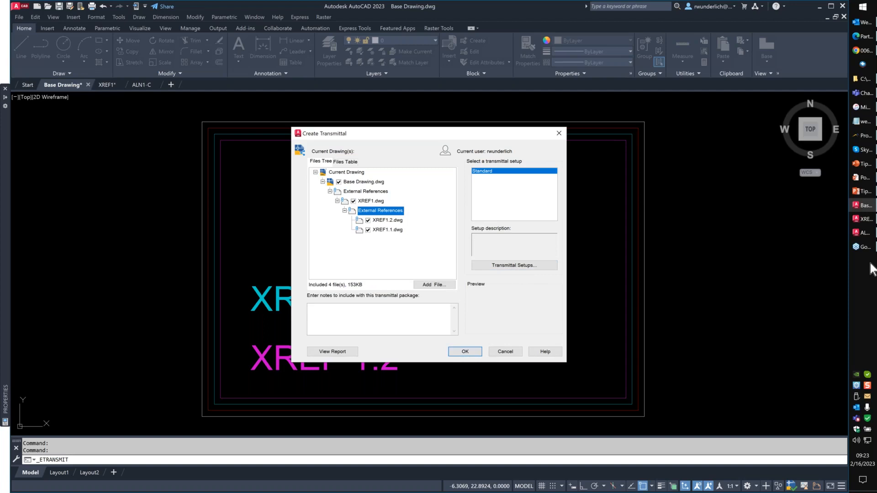
Switch to File Explorer and examine the folder structure inside Base Drawing - OOTB.zip, including its XREF1 and XREF1.2 folders
click(863, 79)
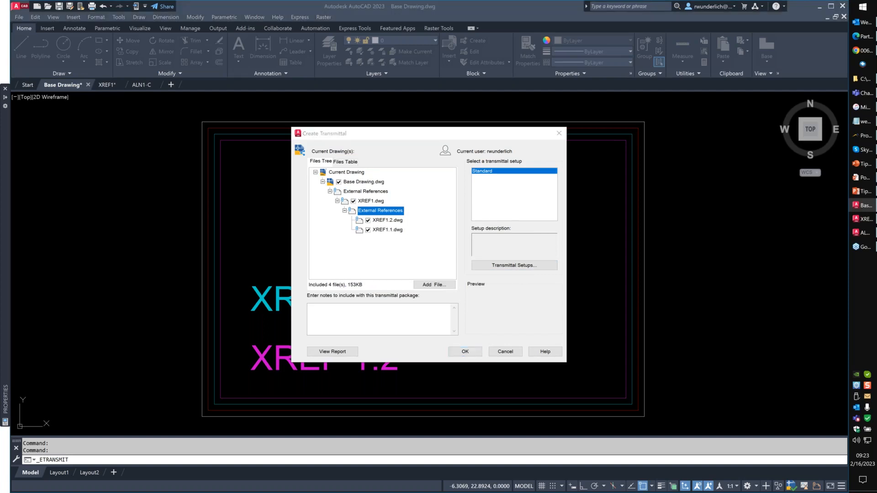
click(292, 114)
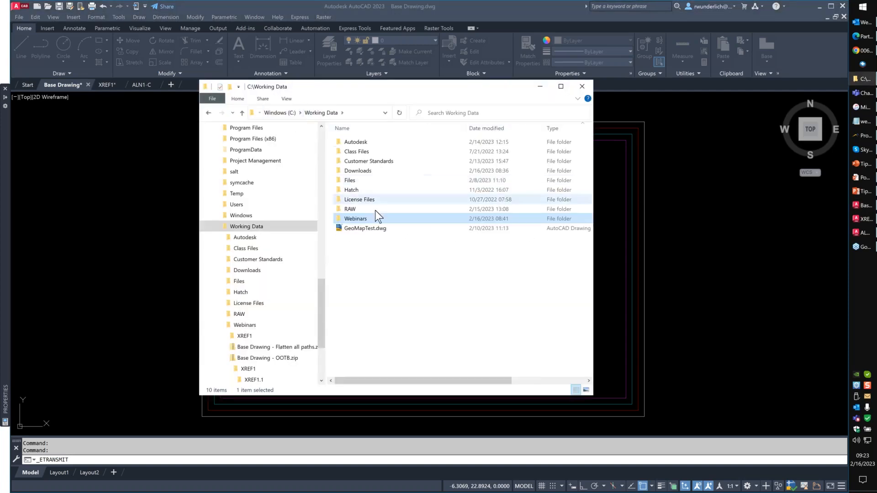
double_click(354, 218)
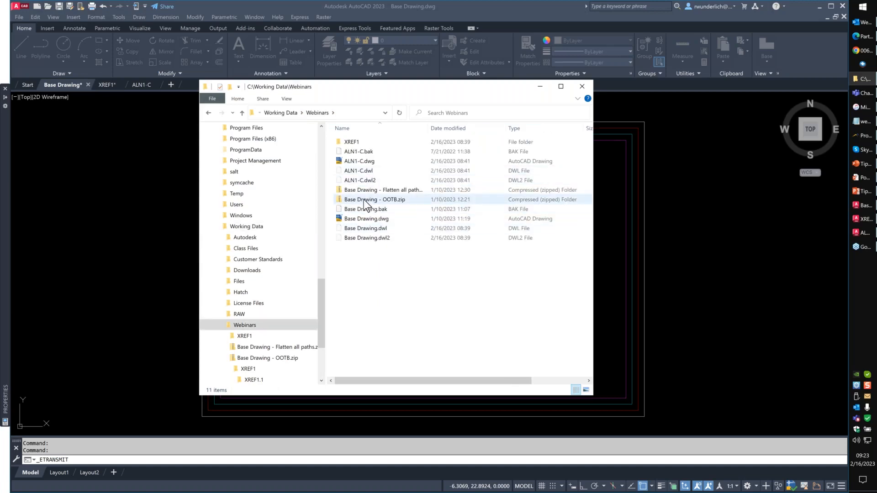
double_click(389, 199)
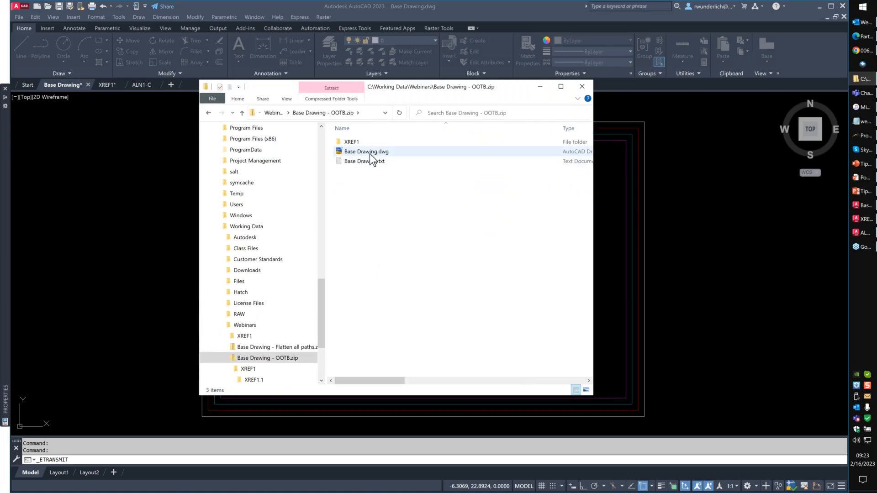
double_click(347, 143)
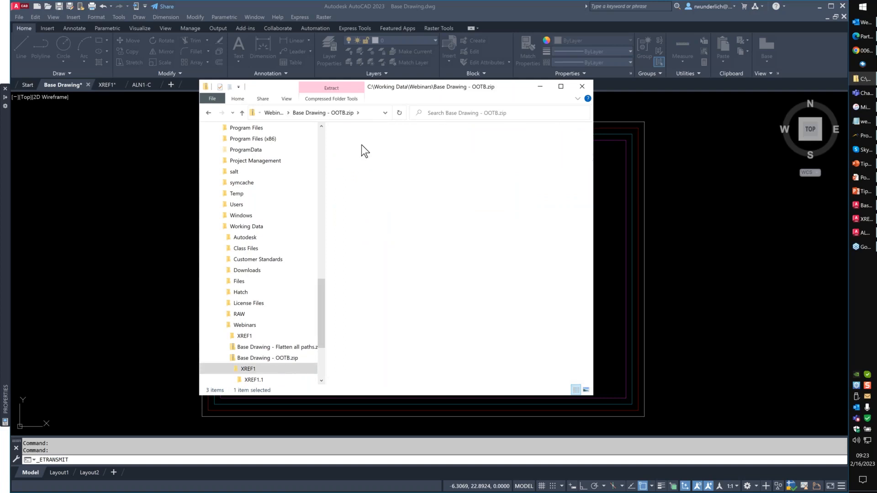
click(356, 163)
double_click(364, 152)
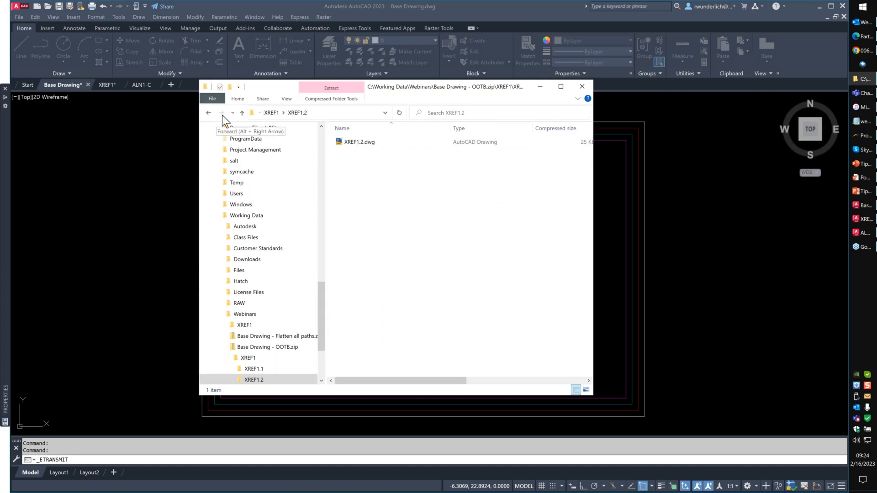
click(271, 113)
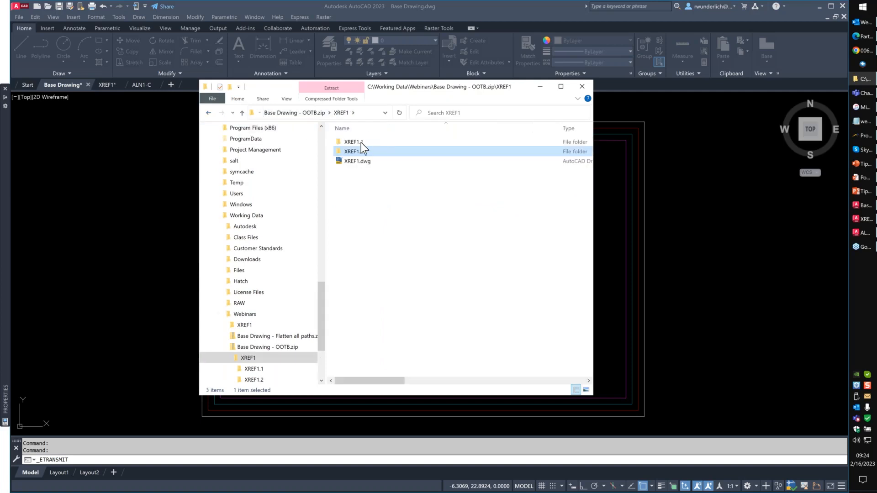
click(582, 87)
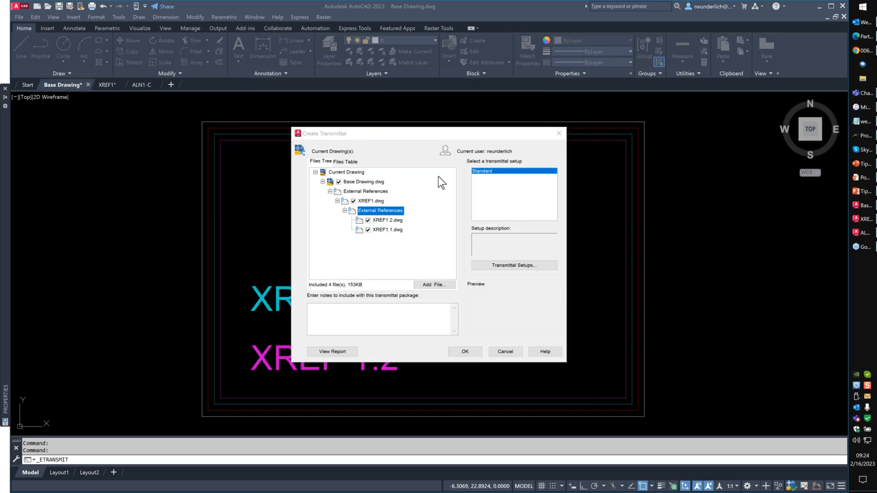
Create a new transmittal setup named Preferred, based on Standard
click(505, 266)
click(486, 217)
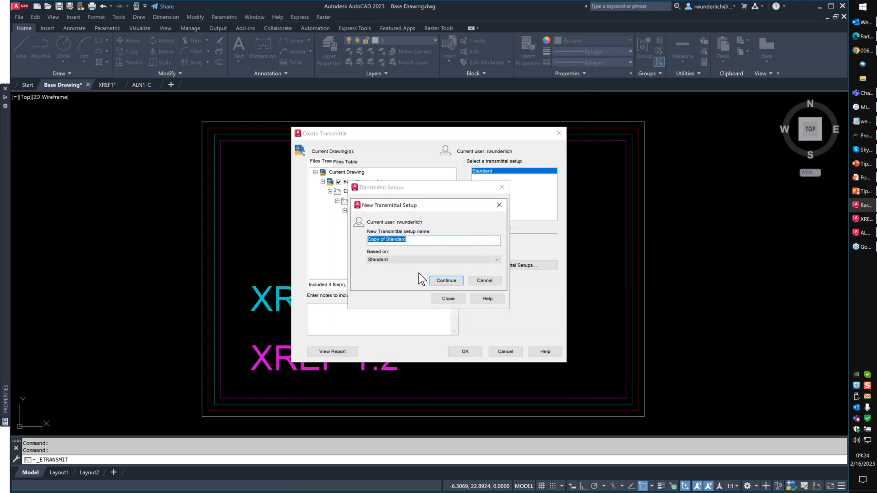
text(Preferred)
click(444, 280)
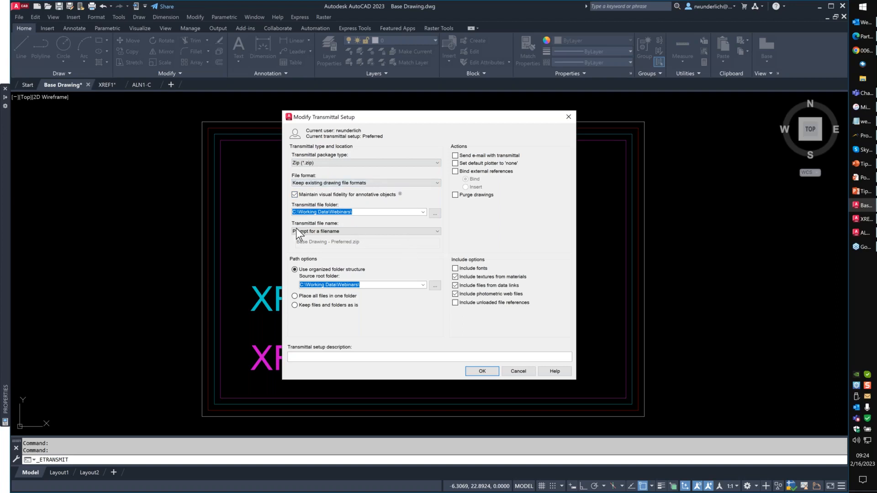
Set Preferred to place all files in one folder, set the default plotter to none, purge drawings, and exclude textures, data-link files and photometric web files
click(298, 297)
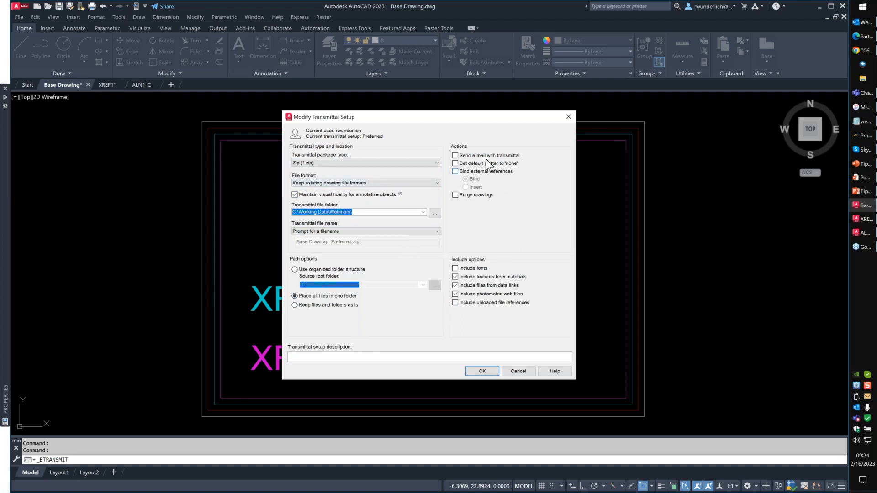
click(455, 164)
click(455, 195)
click(454, 277)
click(455, 285)
click(455, 294)
click(481, 371)
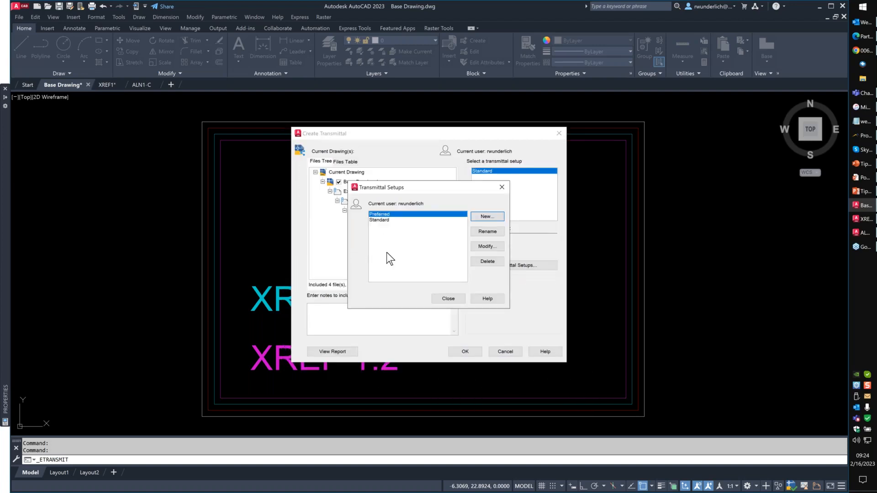
click(448, 299)
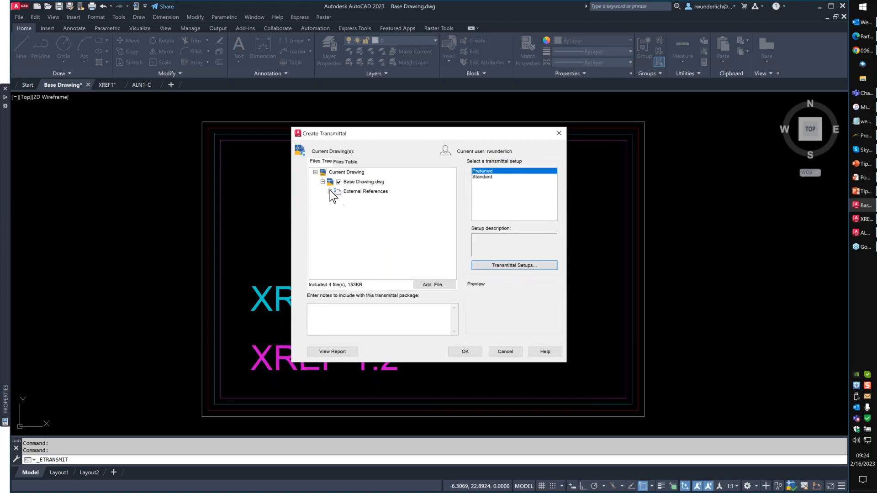
Inspect the external references under Base Drawing.dwg and XREF1.dwg in the Preferred setup's file tree
click(330, 192)
click(337, 201)
click(344, 210)
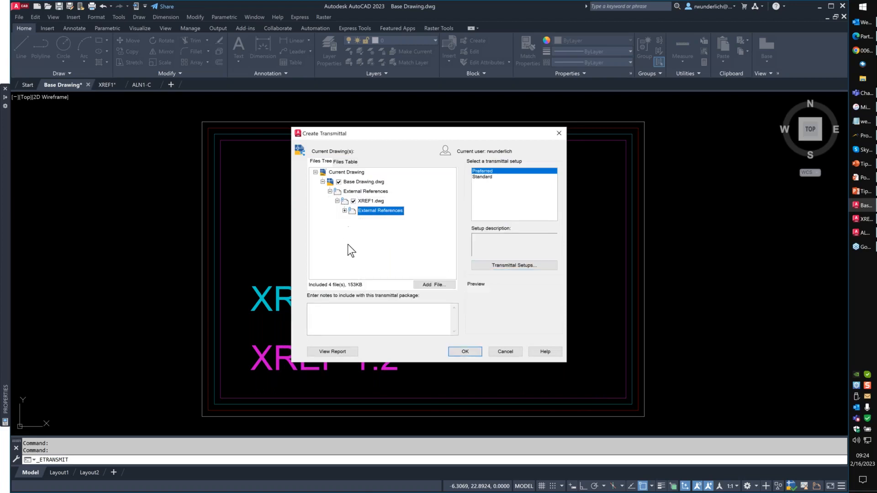
Select the Standard transmittal setup and modify it to include fonts
click(487, 176)
click(506, 265)
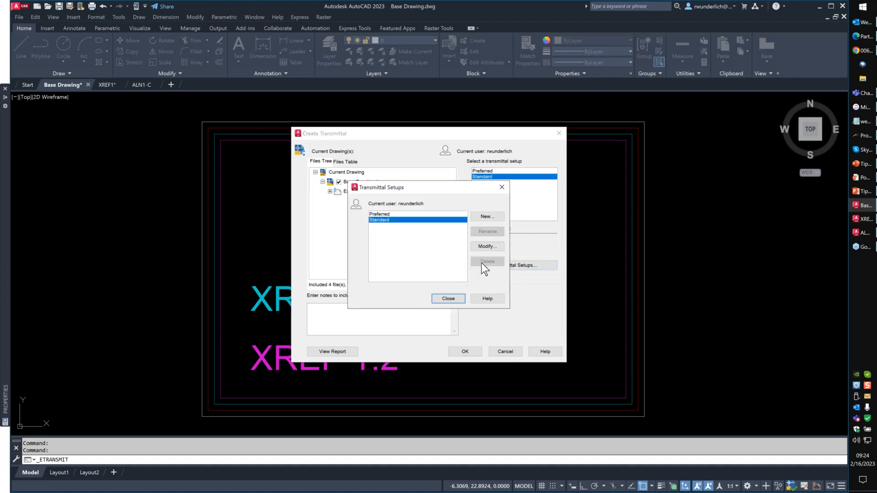
click(485, 216)
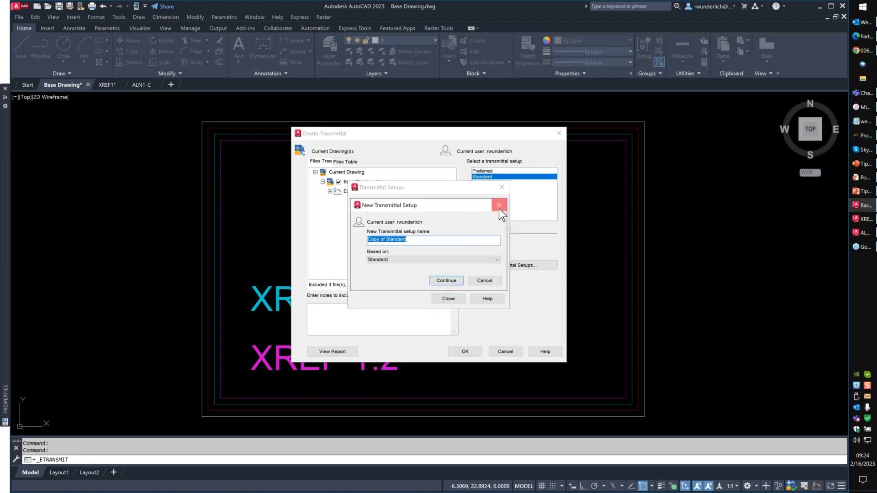
click(499, 209)
click(485, 248)
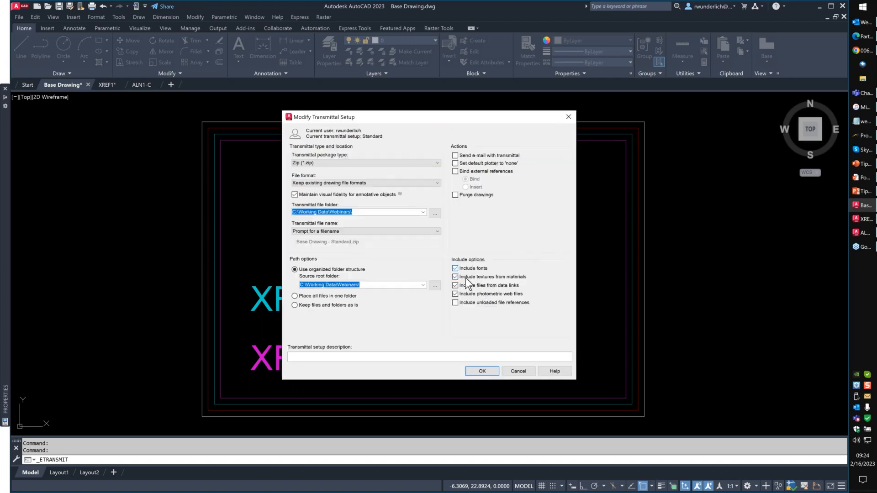
click(481, 371)
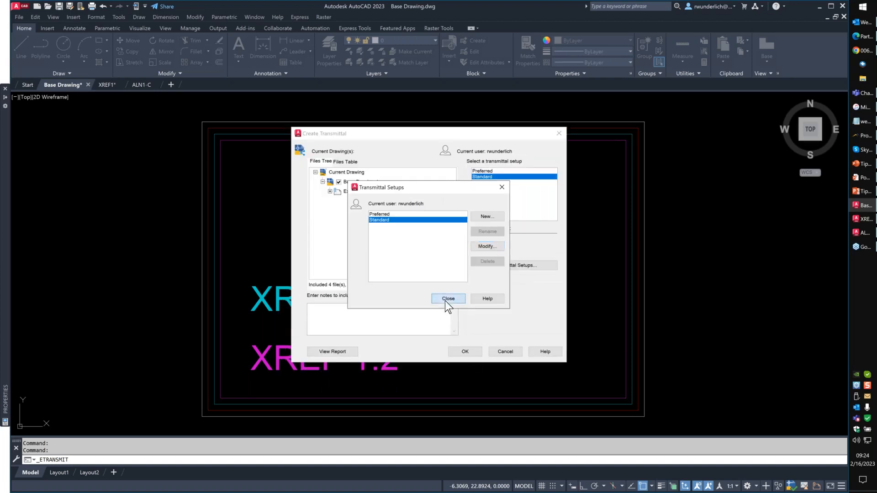
click(447, 299)
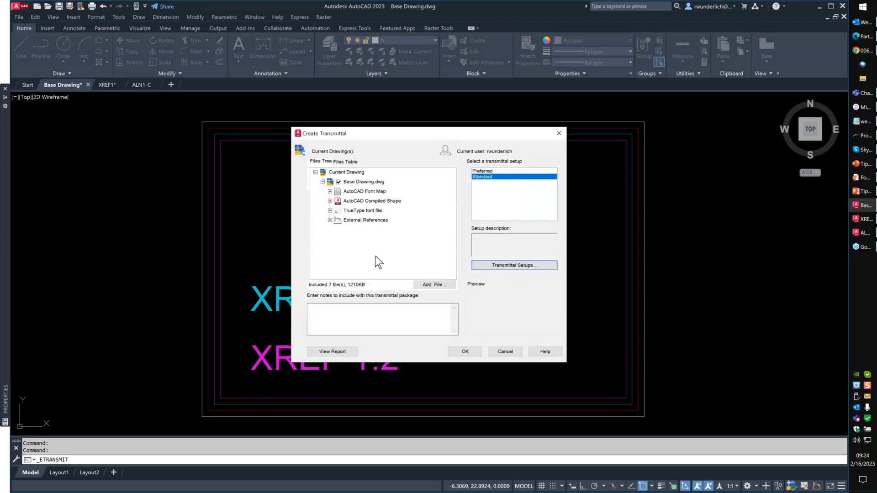
Expand the font map, compiled shape and TrueType font entries, and exclude simplex.shx and arial.ttf from the transmittal
click(330, 191)
click(358, 211)
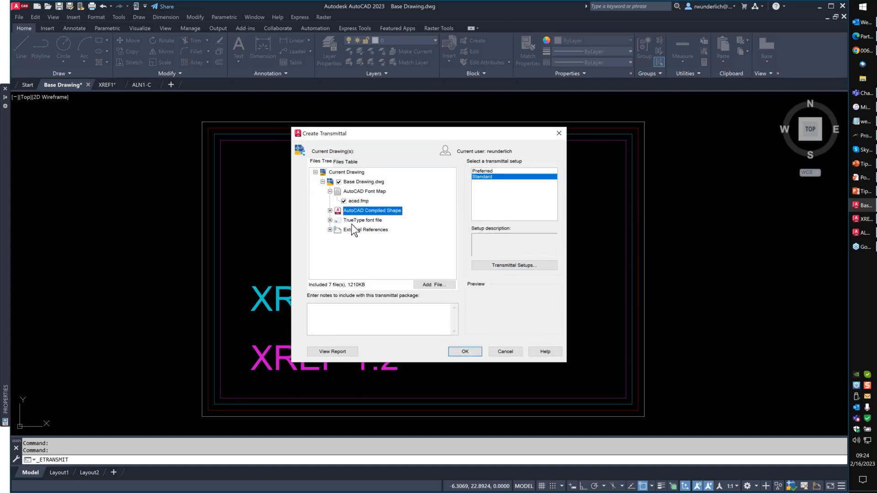
click(330, 210)
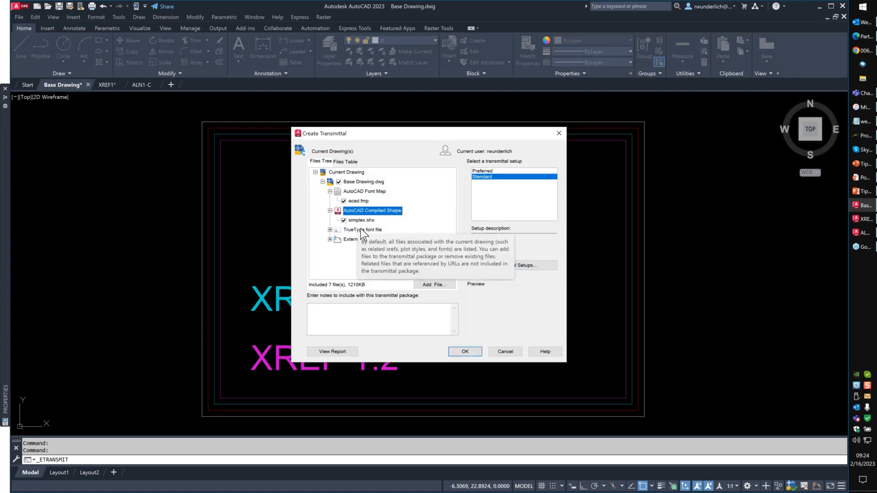
click(330, 230)
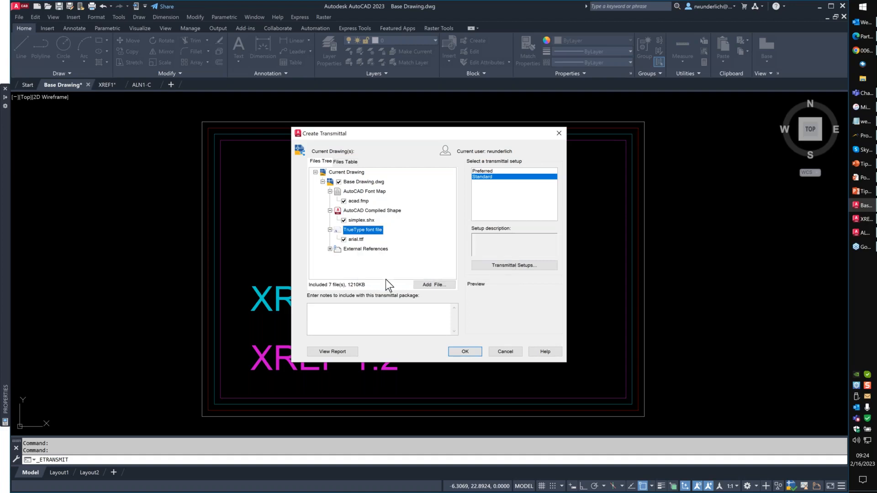
click(344, 220)
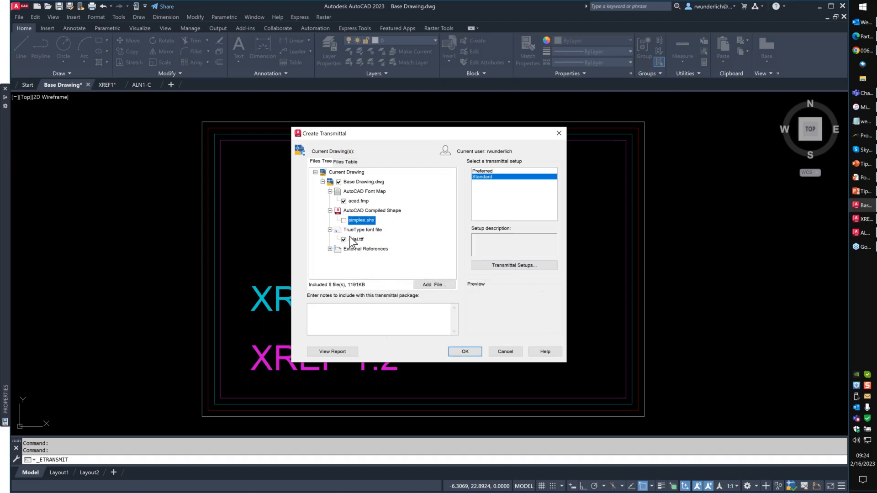
click(352, 240)
click(343, 239)
click(343, 239)
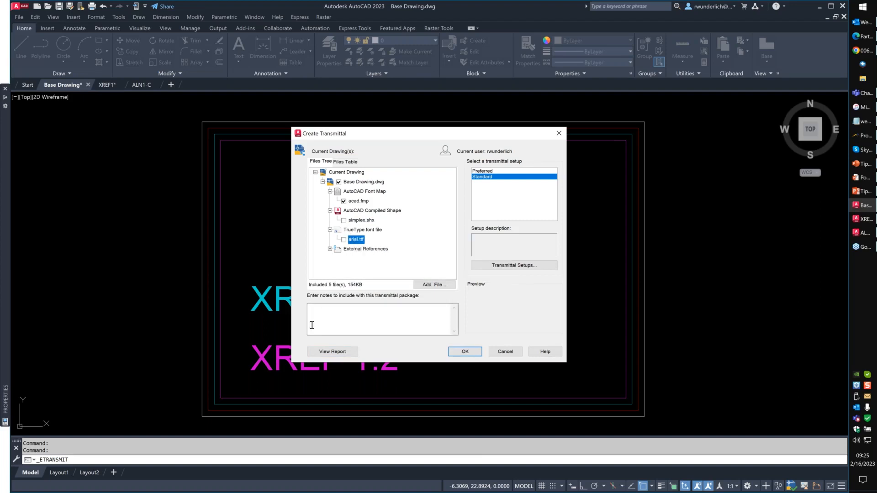
Modify the Standard transmittal setup to stop including fonts
click(496, 265)
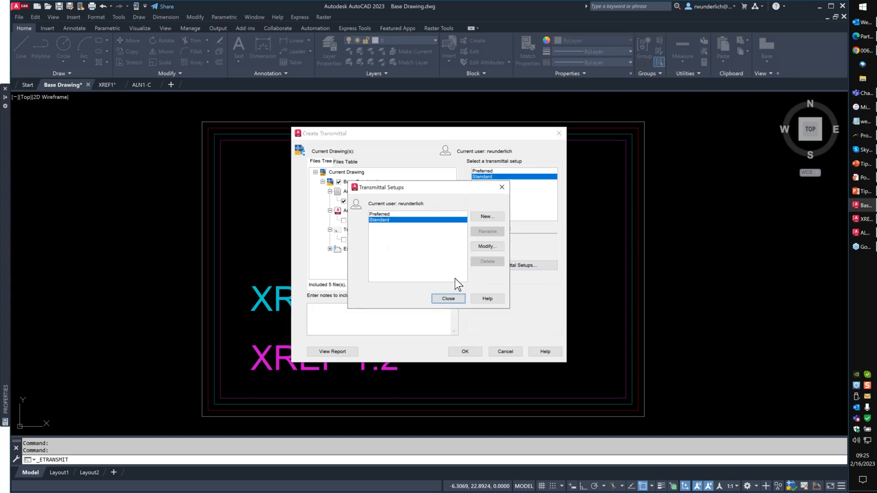
click(486, 247)
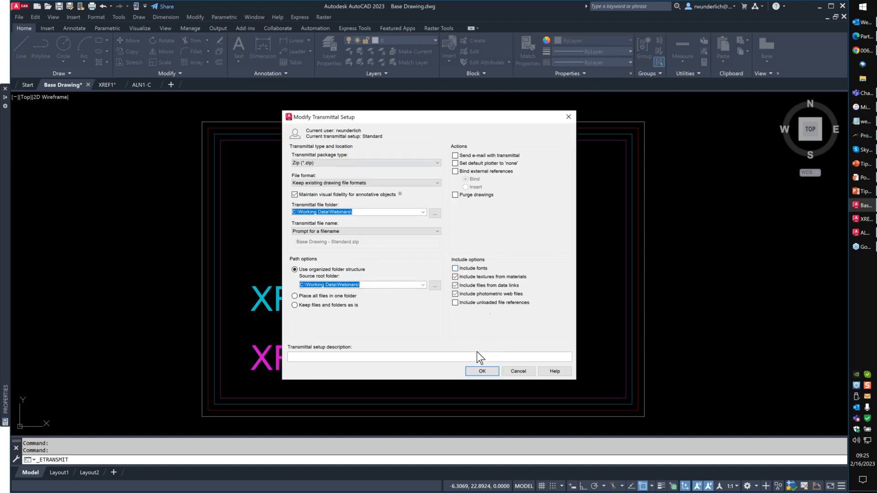
click(479, 372)
click(451, 300)
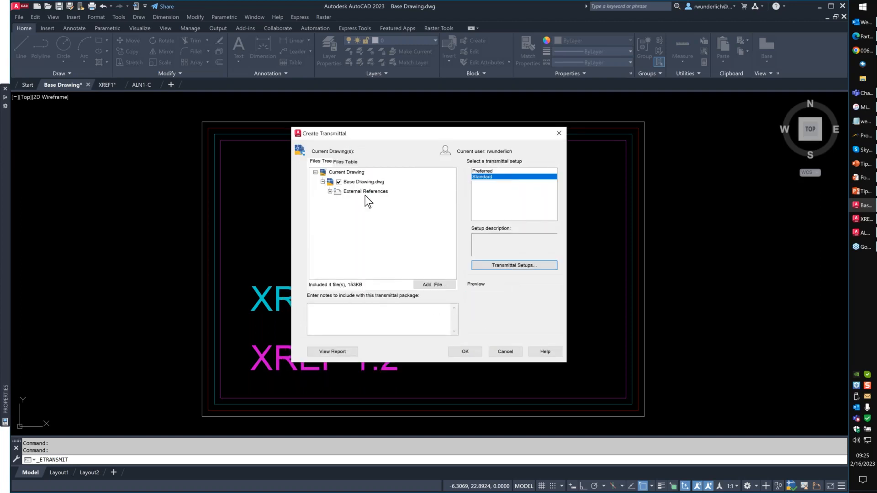
Check the external references under Base Drawing.dwg and XREF1.dwg in the Standard setup's file tree
click(330, 191)
click(337, 202)
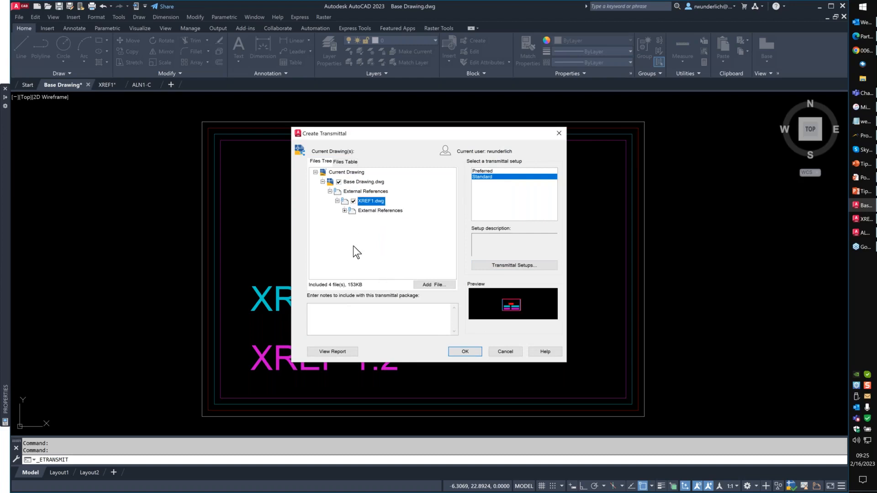
click(346, 212)
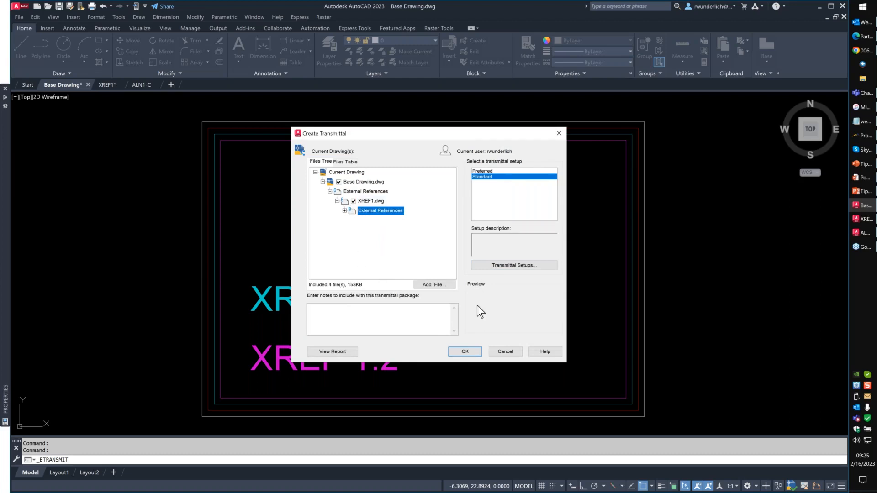
Review the Standard transmittal setup's options without changing them, and cancel the transmittal
click(508, 266)
click(487, 246)
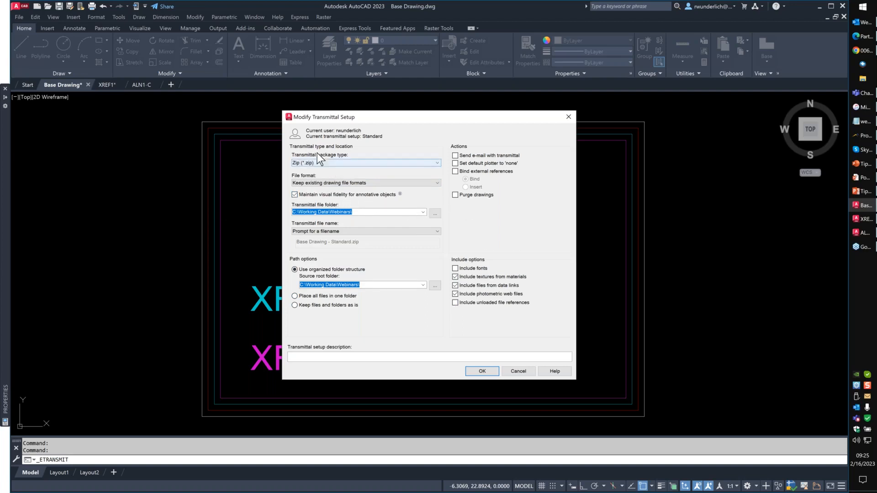
click(518, 372)
click(449, 299)
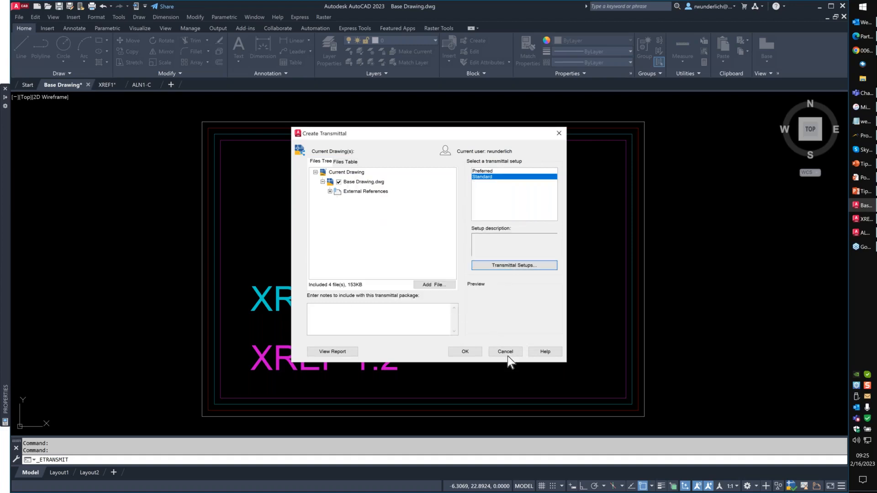
click(504, 352)
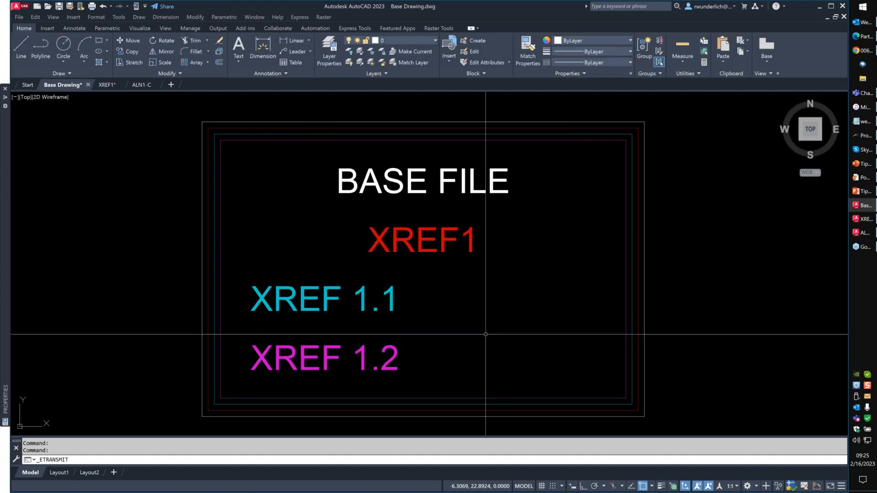
Set Layout1 to plot with DWG To PDF.pc3 and the monochrome.ctb plot style table, and apply the settings to the layout
click(59, 472)
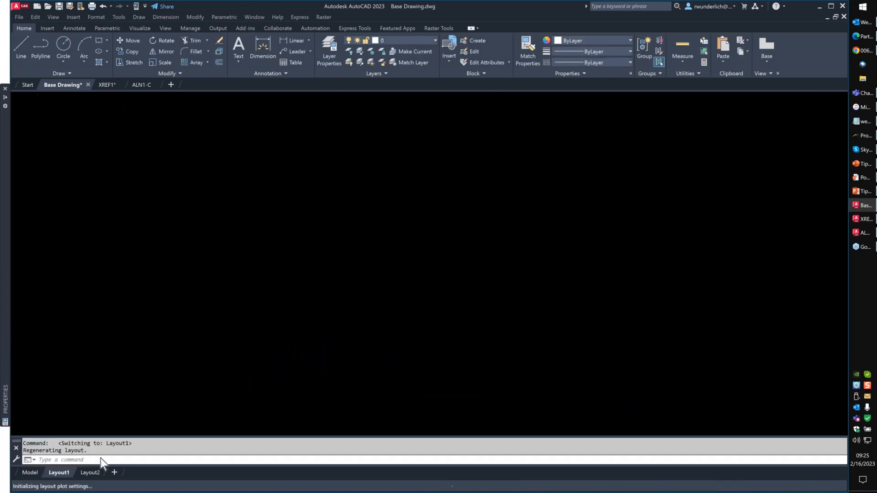
key(ctrl+p)
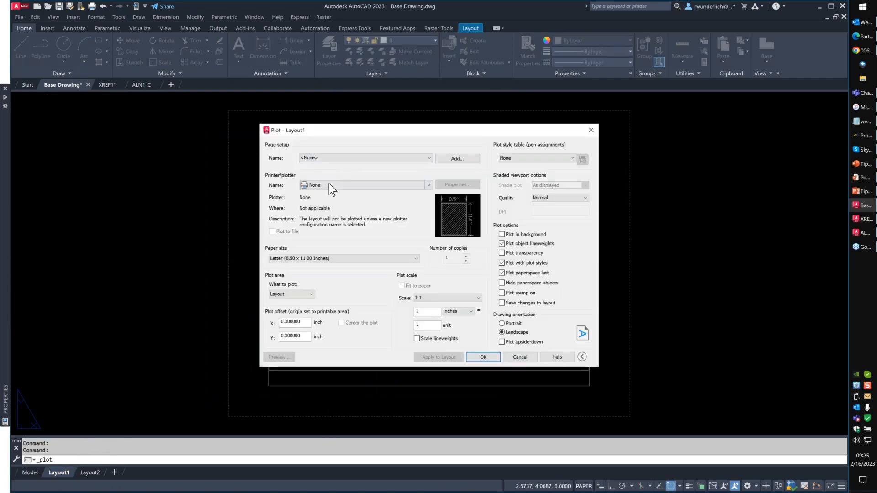
click(329, 185)
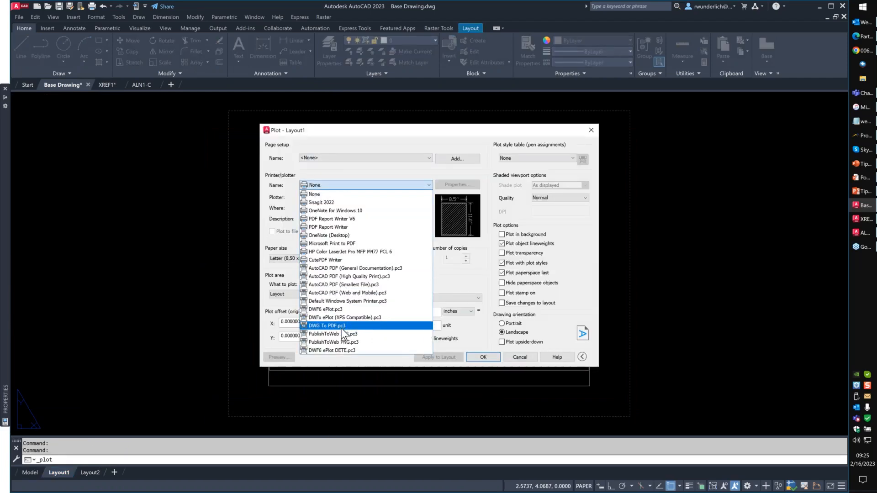
click(343, 326)
click(523, 157)
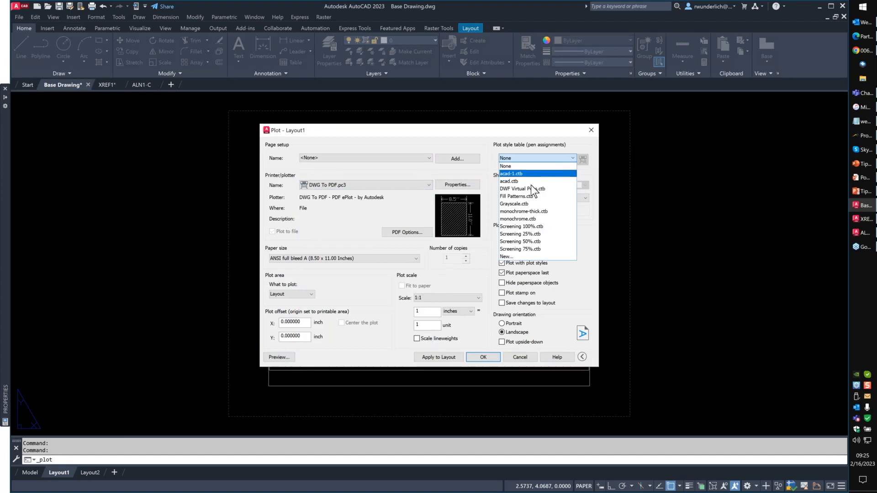
click(518, 219)
click(438, 357)
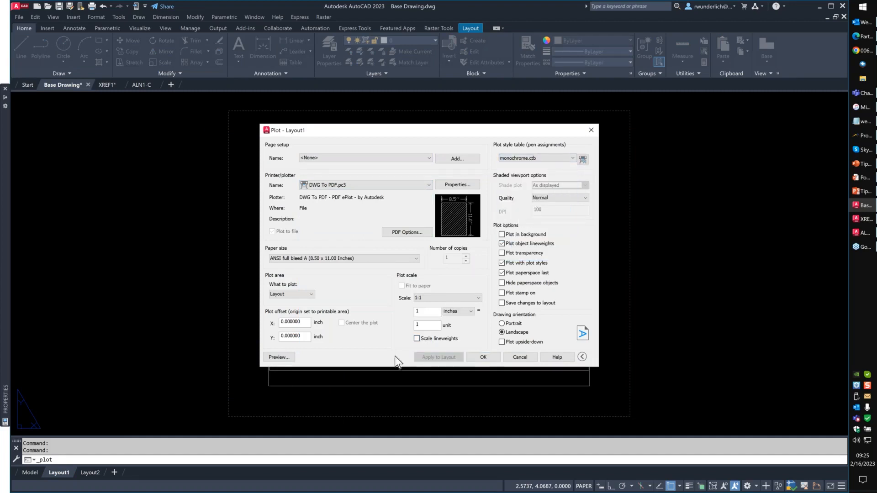
Preview Layout1's plot, close the preview and cancel plotting
click(280, 357)
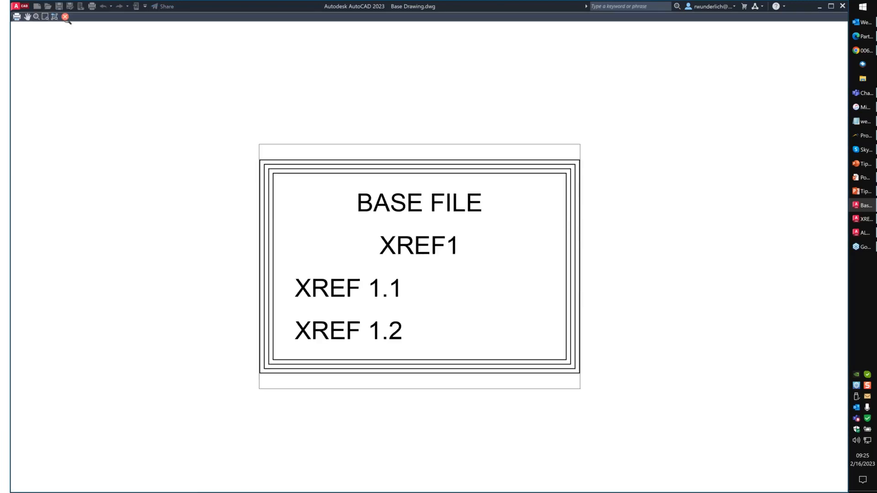
click(65, 17)
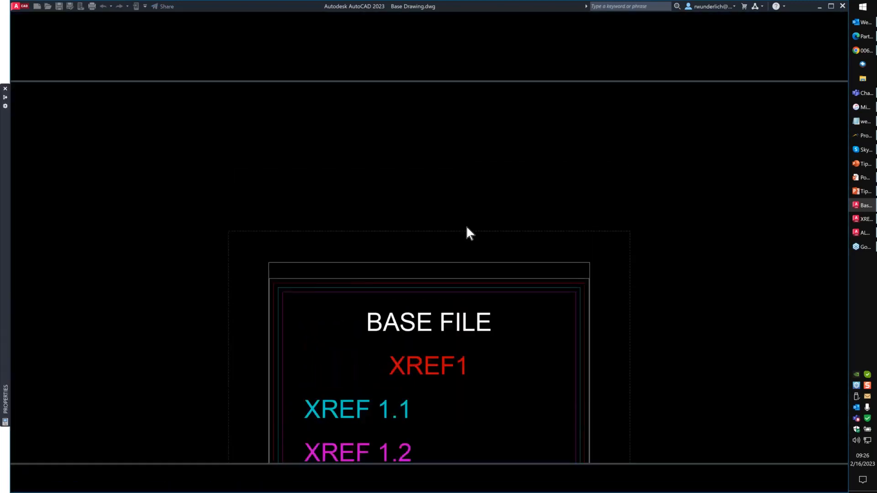
click(512, 357)
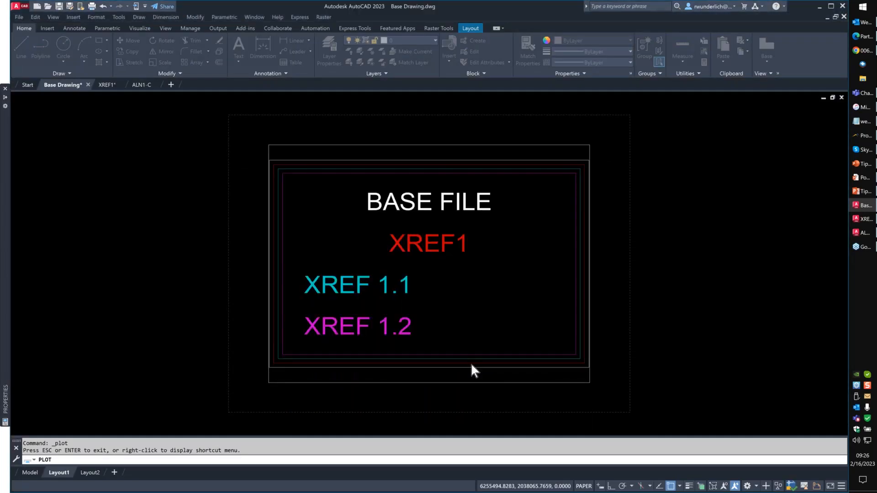
Start eTransmit for the drawing and check its external references, plotter configuration and color-dependent plot style table entries in the file tree
click(25, 8)
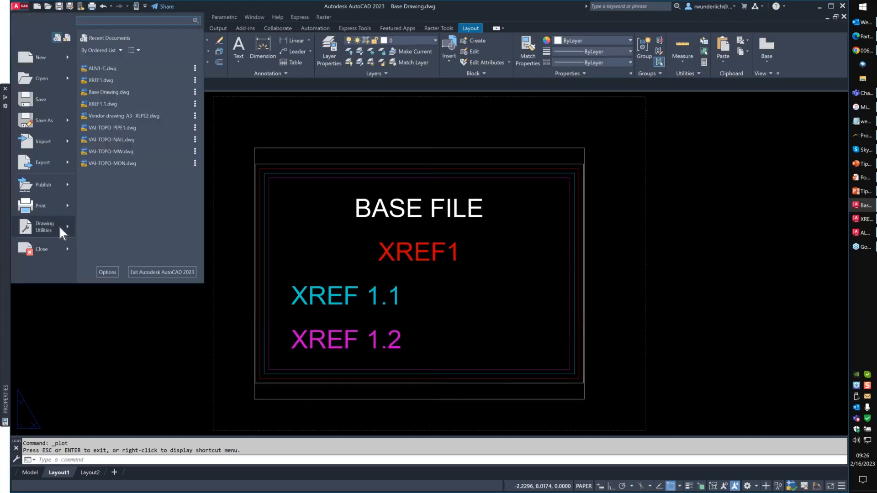
mouse_move(62, 185)
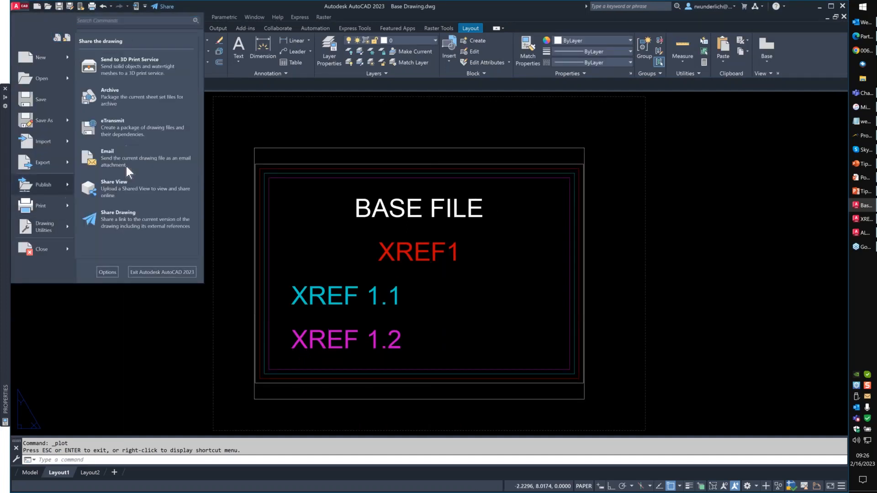
click(119, 127)
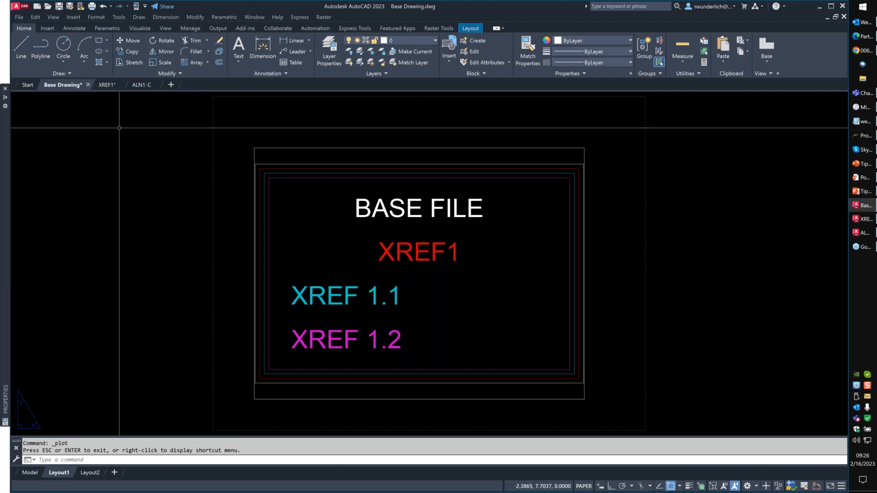
click(330, 211)
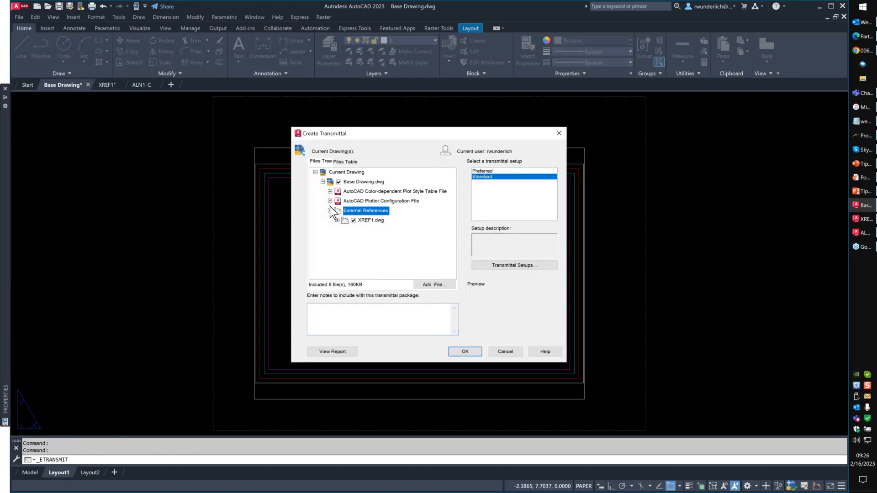
click(330, 201)
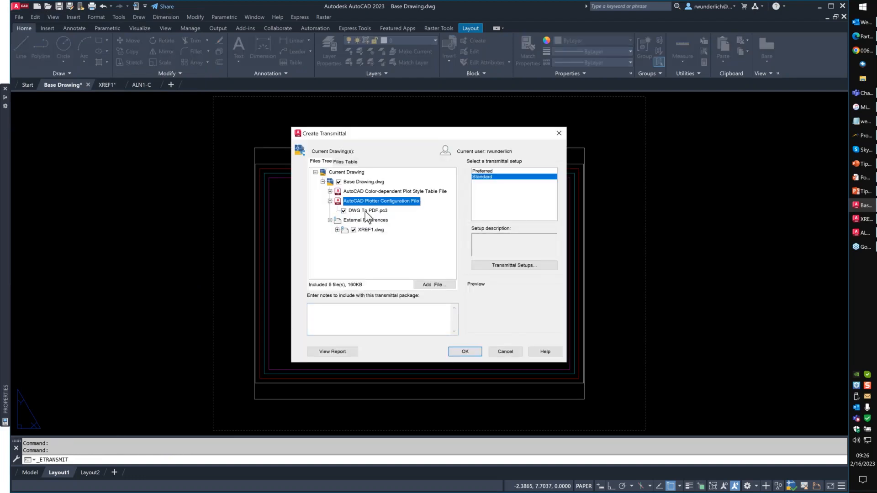
click(365, 211)
click(329, 192)
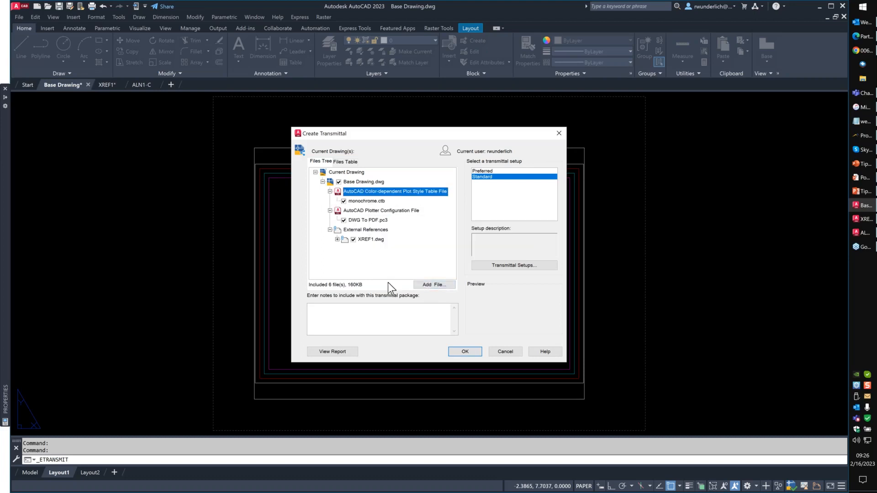
Modify the Standard transmittal setup to set the default plotter to 'none'
click(504, 264)
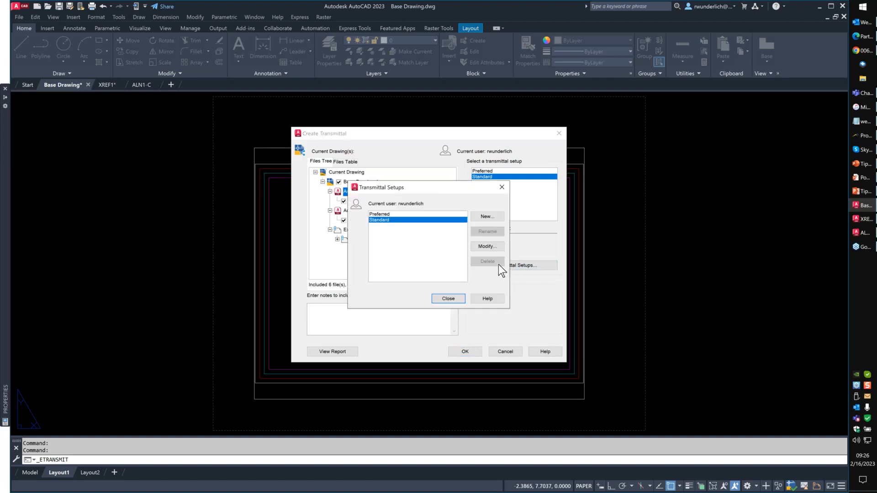
click(487, 246)
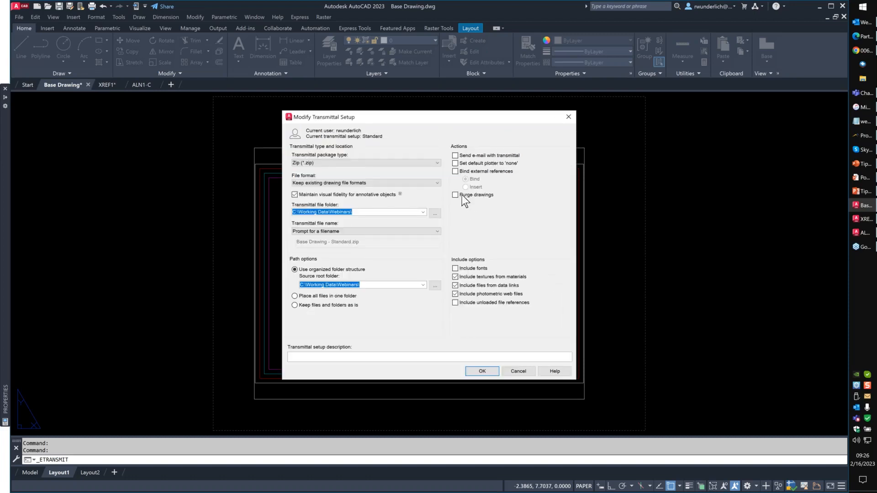
click(455, 164)
click(483, 371)
click(448, 299)
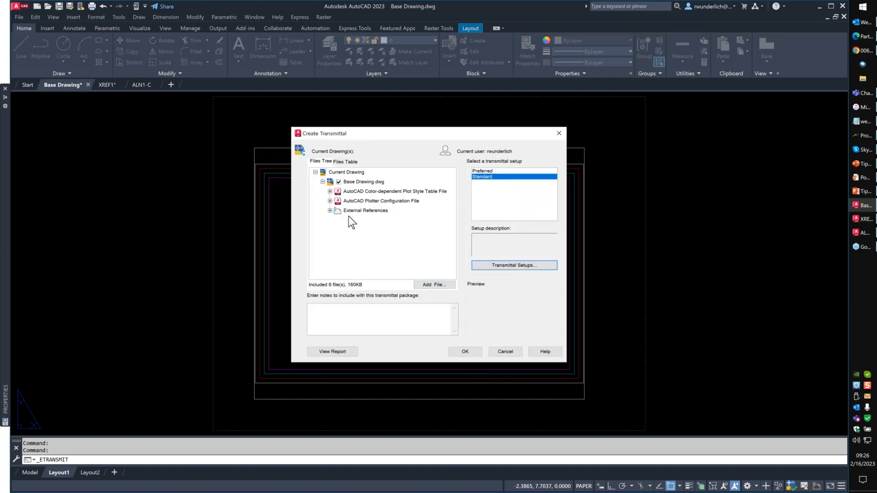
Expand the plot style table and plotter configuration entries, and exclude DWG To PDF.pc3 and monochrome.ctb from the transmittal
click(361, 201)
click(329, 191)
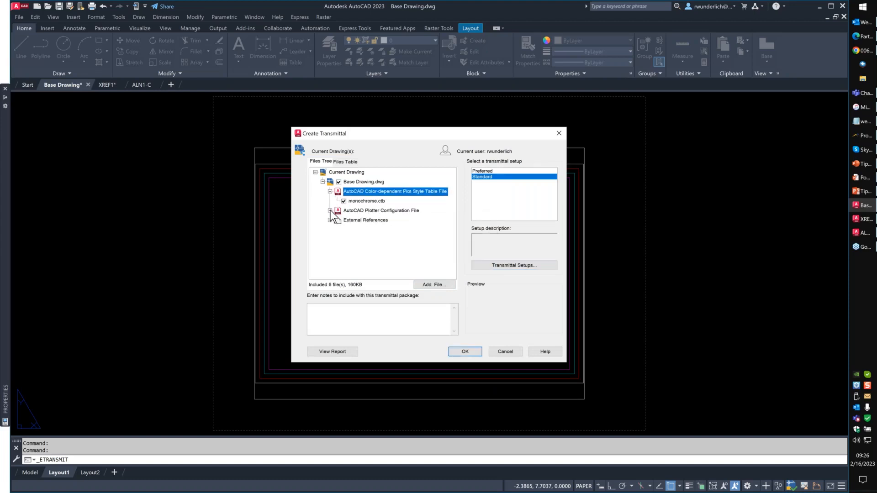
click(330, 213)
click(329, 210)
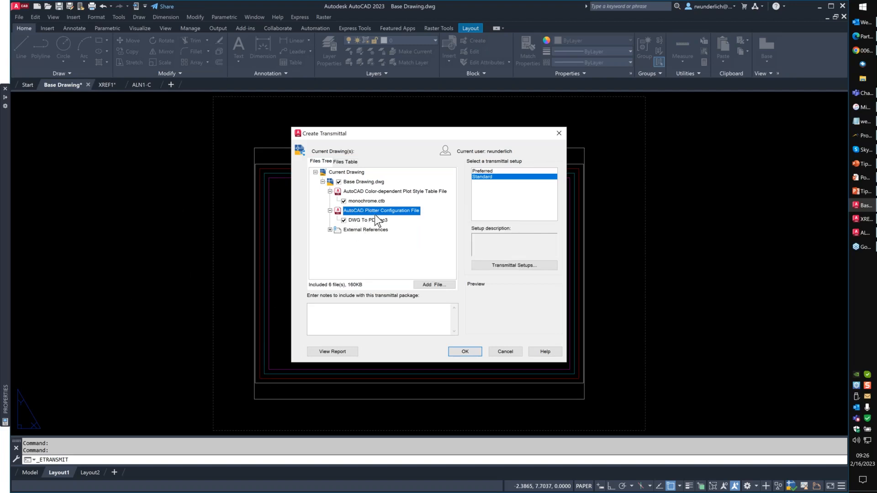
click(344, 220)
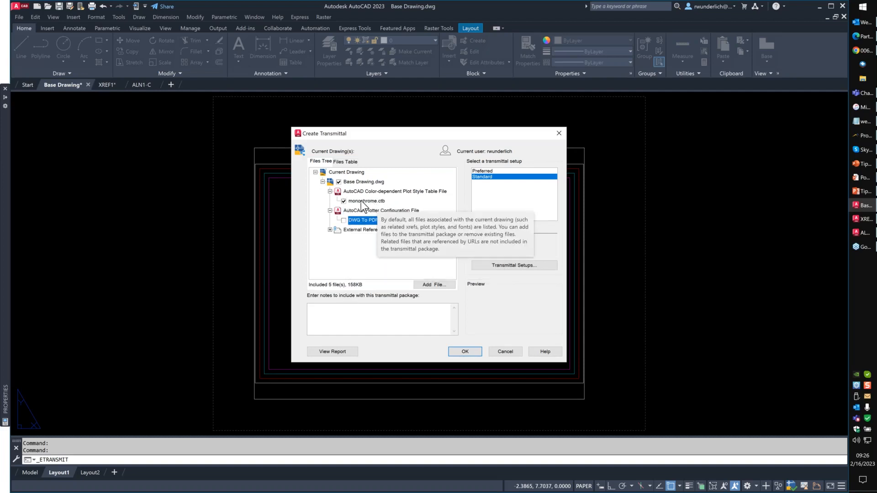
click(343, 201)
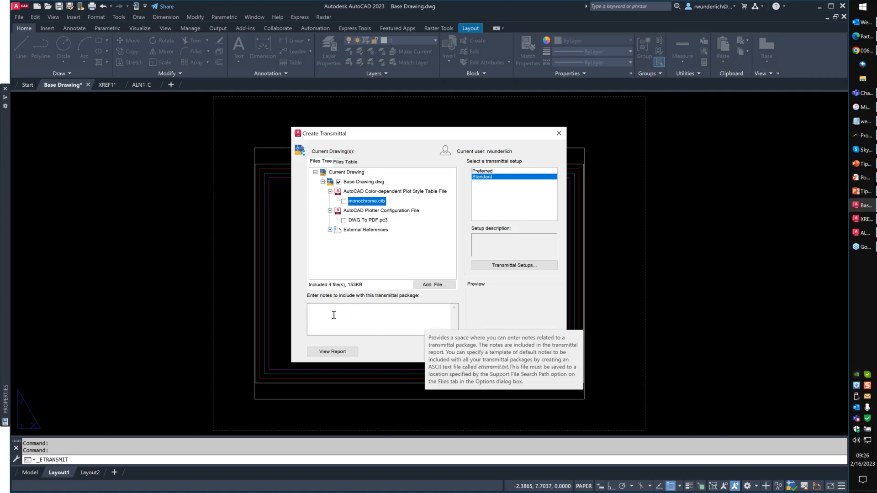
Review the Standard setup's package type, path and include options without changing them, and cancel the transmittal
click(502, 269)
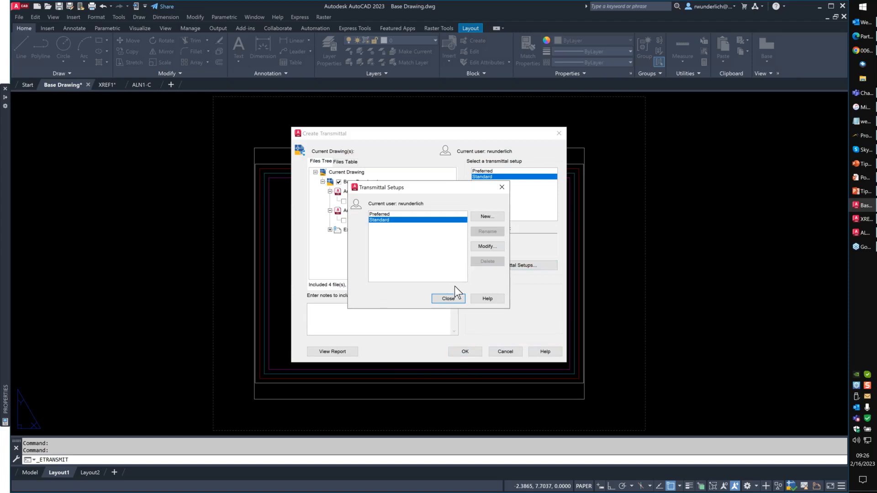
click(486, 246)
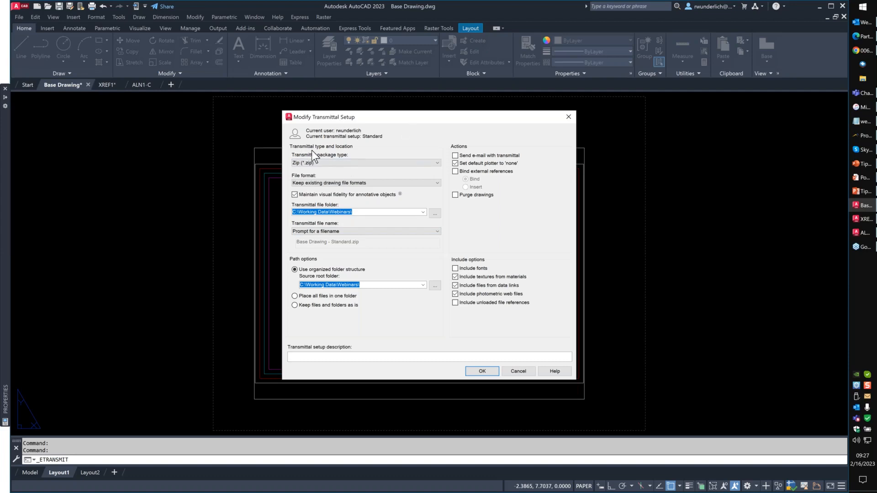
click(292, 267)
click(518, 371)
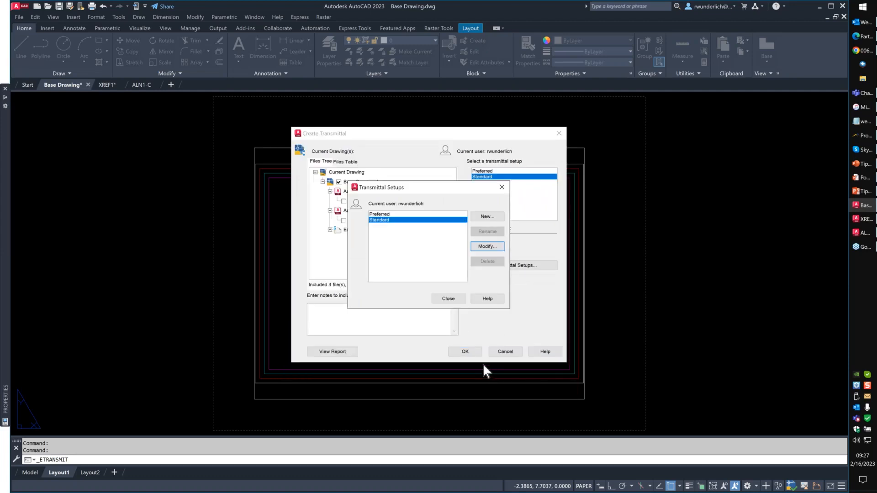
click(460, 300)
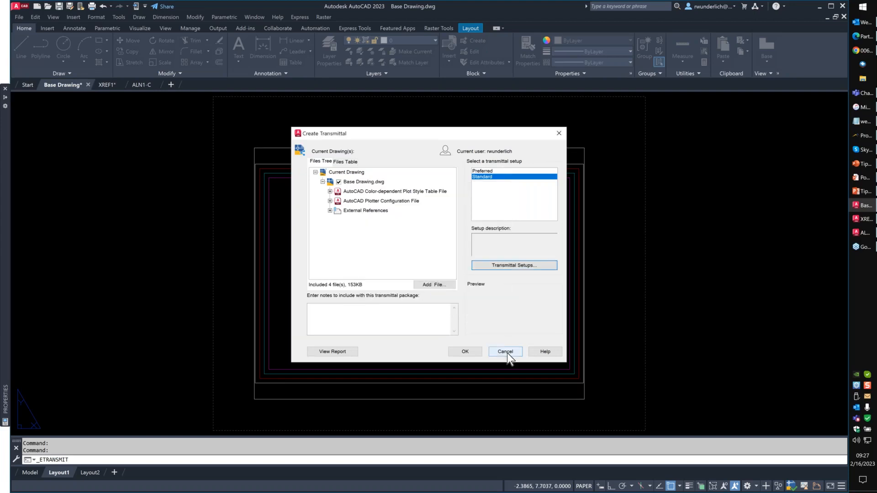
click(506, 352)
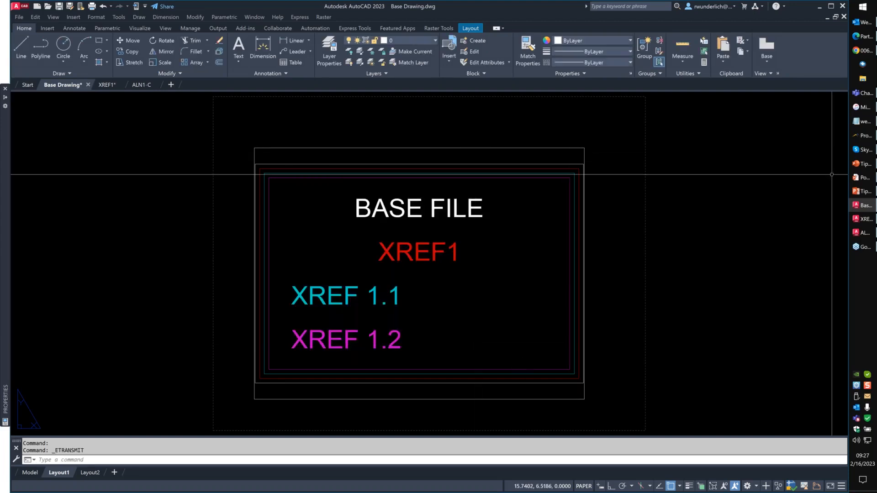
Switch to File Explorer, browse to C:\Working Data\Webinars and open Base Drawing - Flatten all paths.zip
key(super+e)
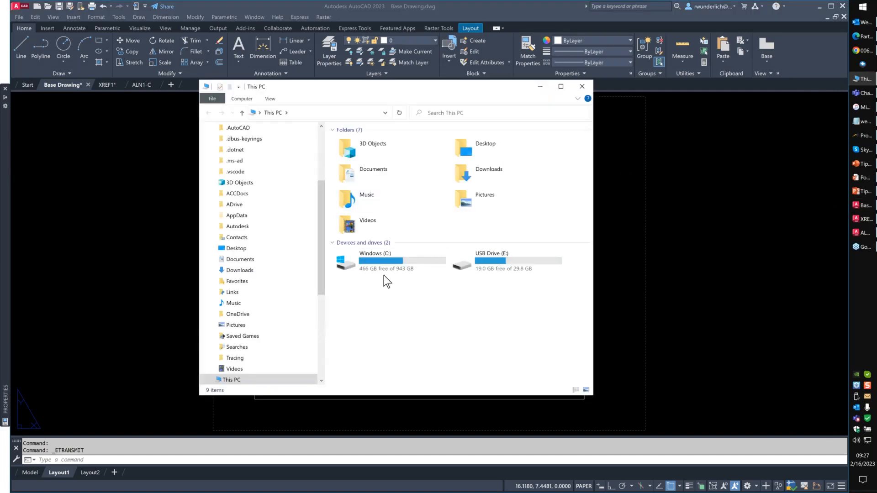
double_click(375, 261)
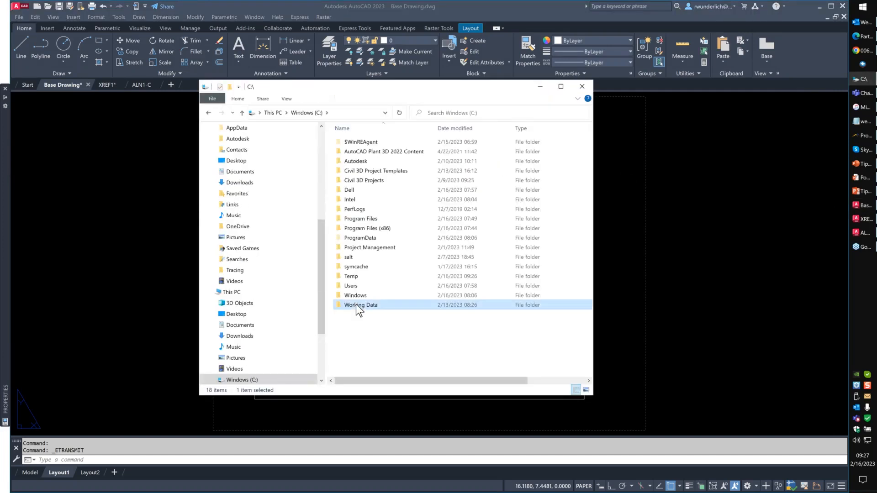
double_click(356, 304)
double_click(360, 222)
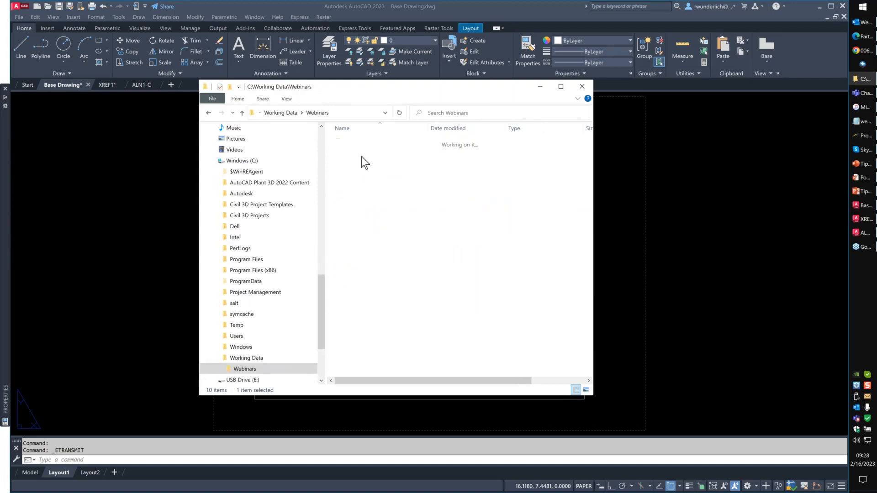
double_click(374, 190)
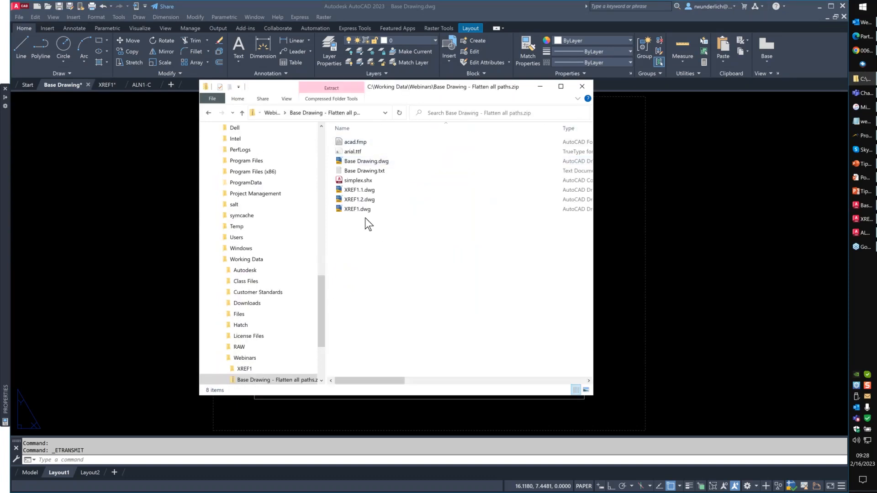
Examine the zip package's files, including arial.ttf and simplex.shx, and open the transmittal report Base Drawing.txt
drag(384, 220, 355, 139)
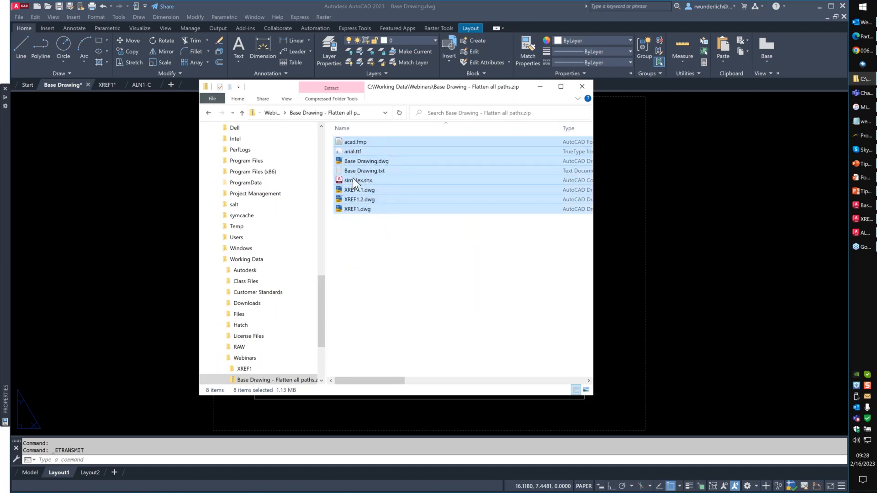
click(352, 179)
click(356, 151)
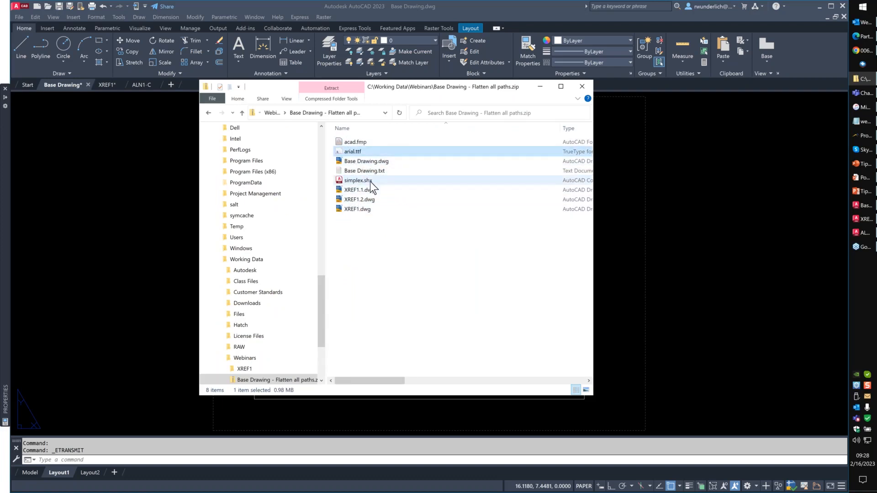
click(370, 181)
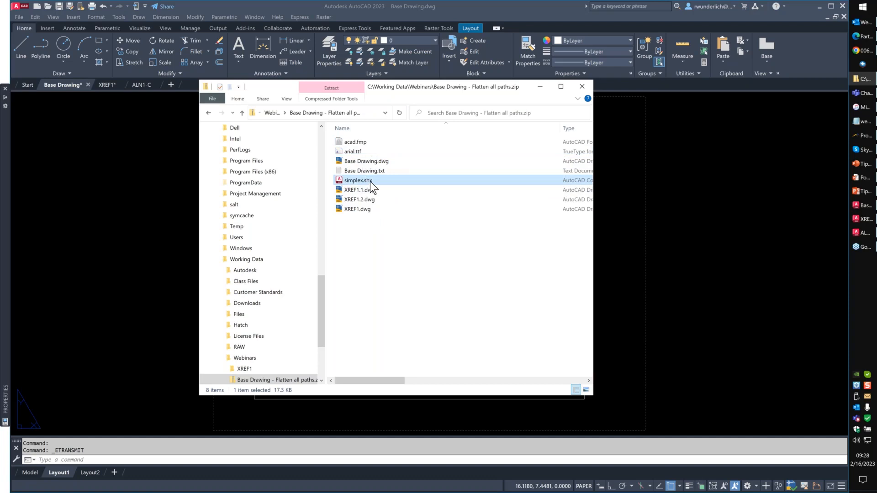
click(368, 171)
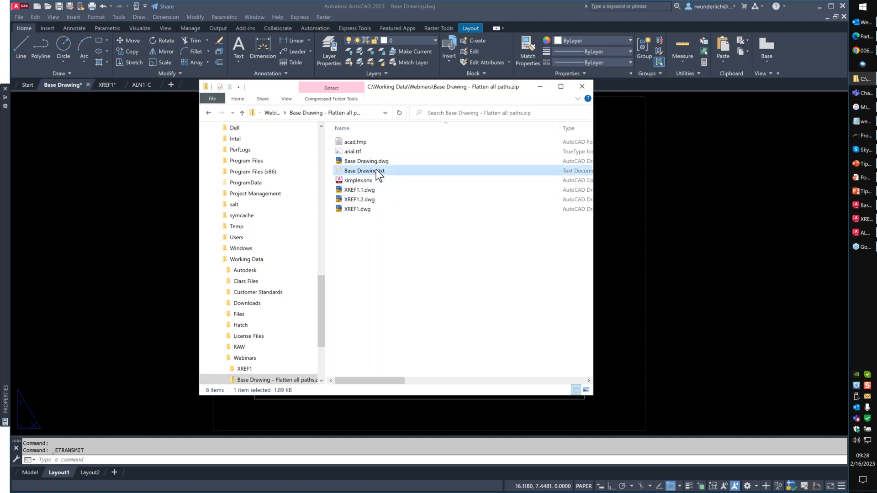
double_click(360, 170)
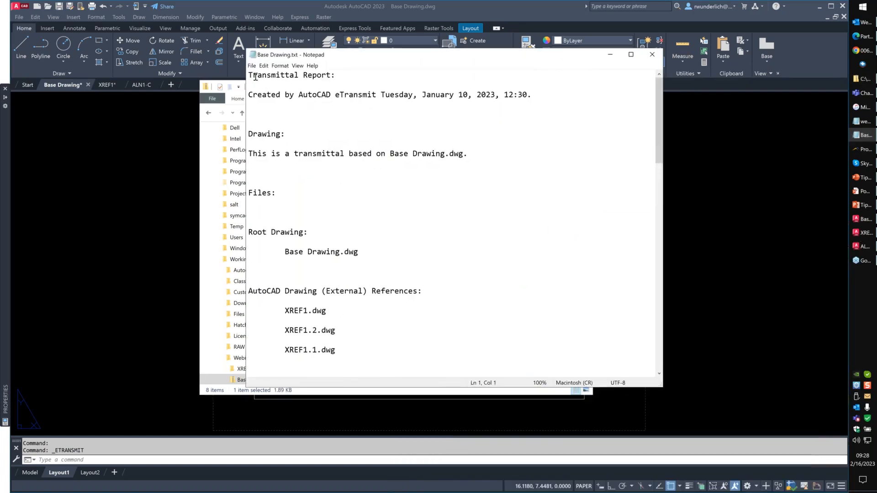
Examine the transmittal report's creation details, root drawing, external references, and the listed font map, shape and TrueType font files
drag(248, 74, 451, 123)
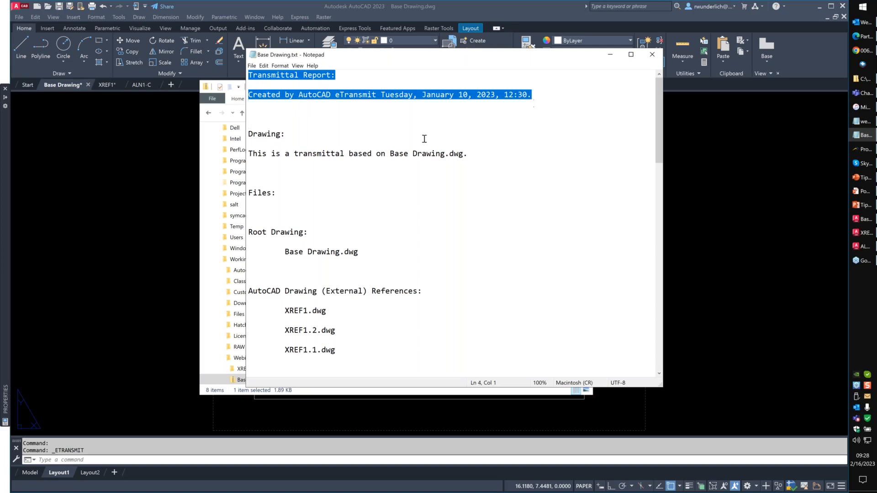
scroll(405, 133, down, 3)
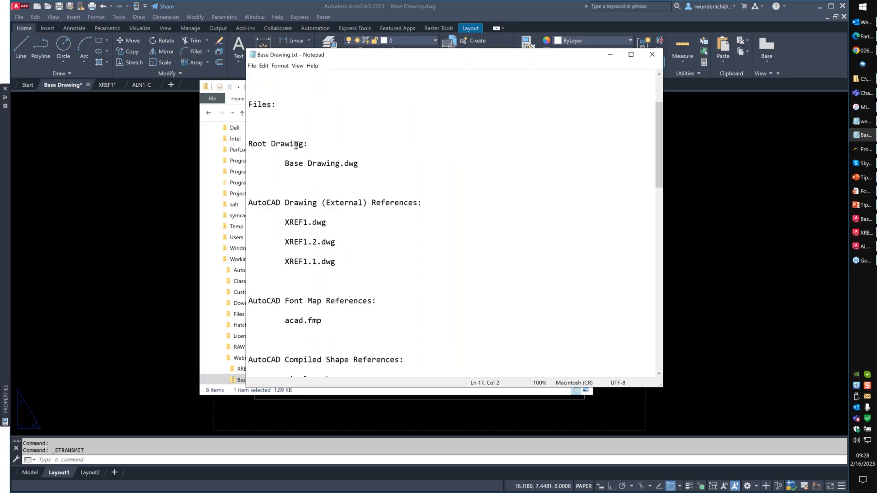
drag(253, 143, 359, 164)
scroll(266, 150, down, 1)
drag(249, 144, 399, 205)
scroll(285, 156, down, 4)
drag(252, 125, 416, 270)
scroll(442, 225, down, 7)
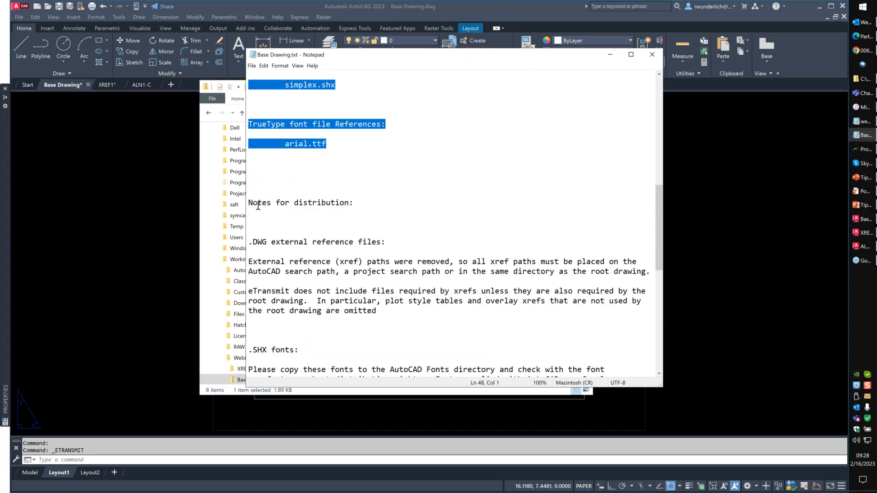
Examine the report's distribution notes on SHX fonts, TTF fonts and the FONTALT variable, and close the report and the File Explorer window
scroll(271, 184, down, 4)
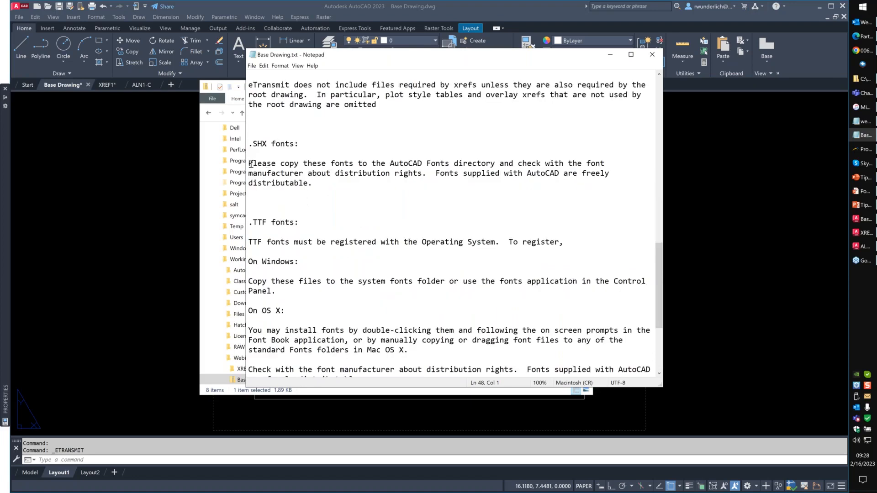
click(250, 164)
drag(265, 164, 397, 188)
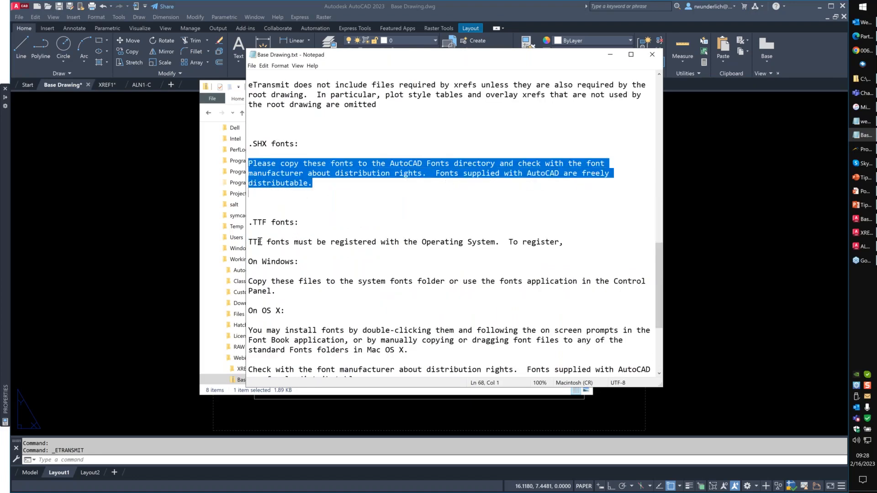
drag(252, 241, 552, 237)
key(shift+Home)
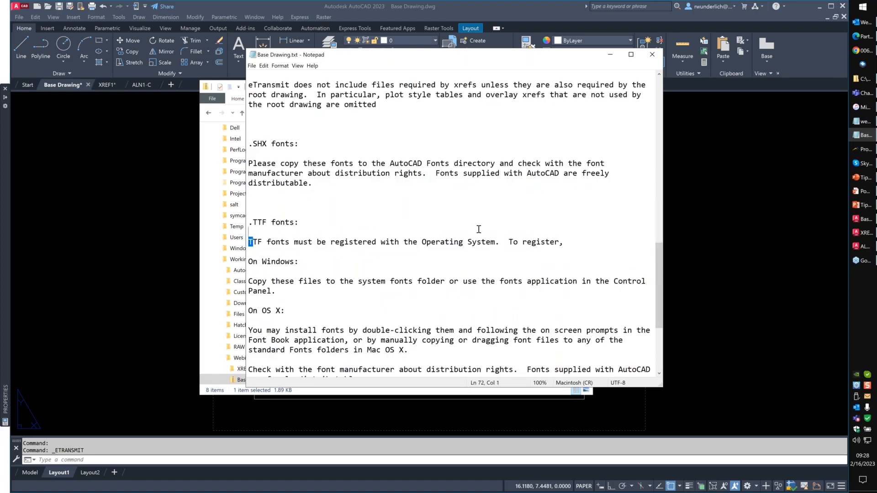
scroll(387, 192, down, 5)
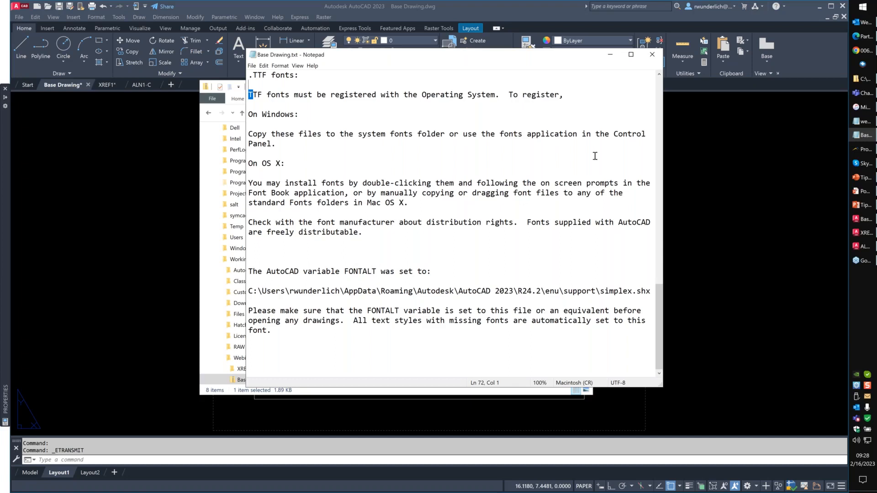
click(652, 54)
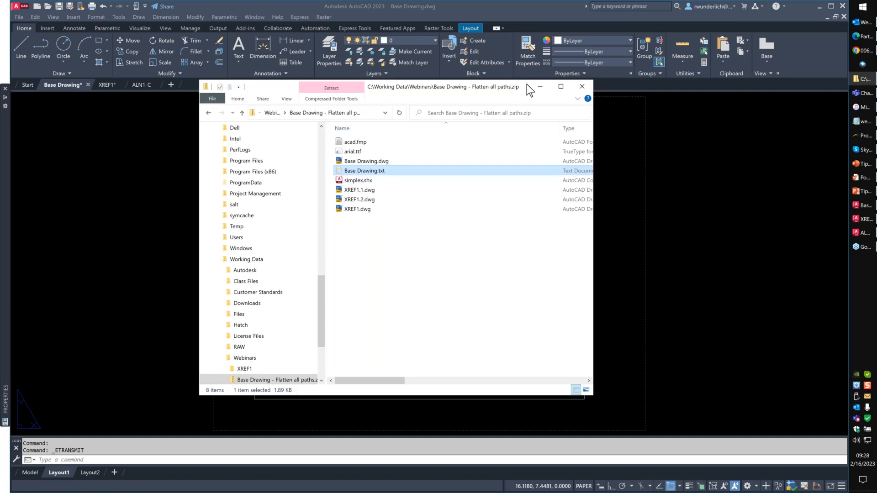
click(582, 91)
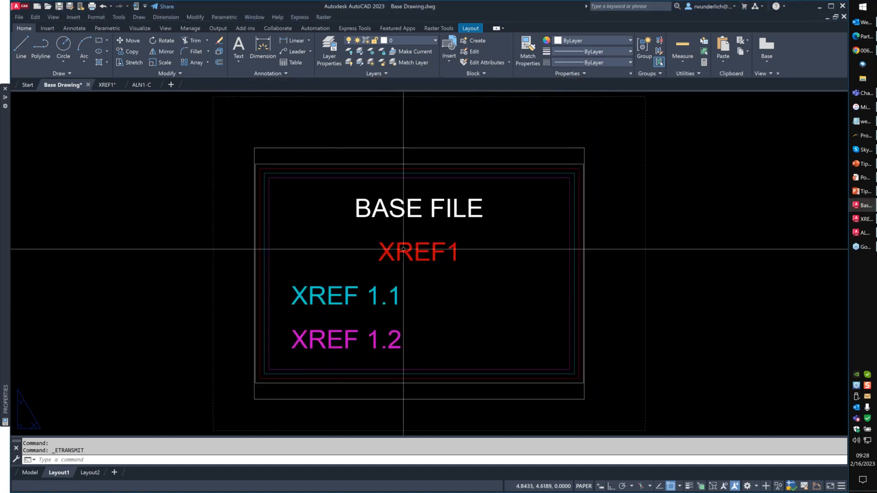
Check the Alternate Font File entry under Text Editor, Dictionary, and Font File Names in Options, and cancel without changes
key(Escape)
key(Escape)
text(options)
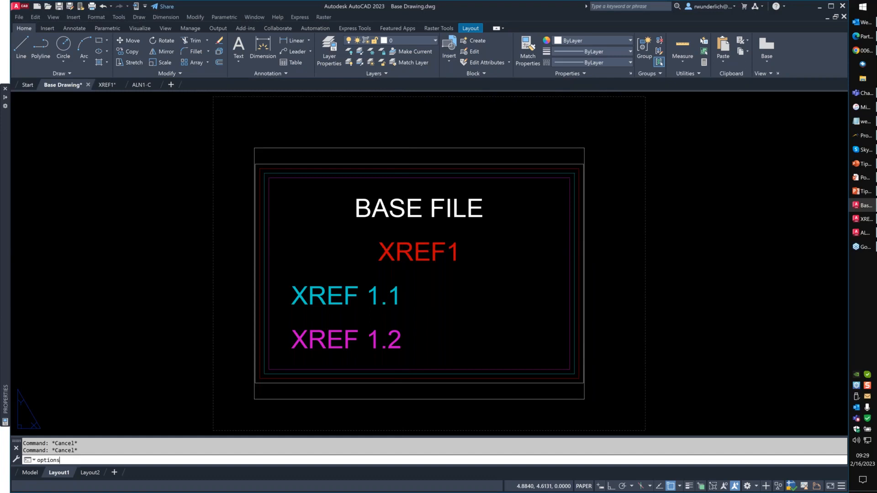
key(Return)
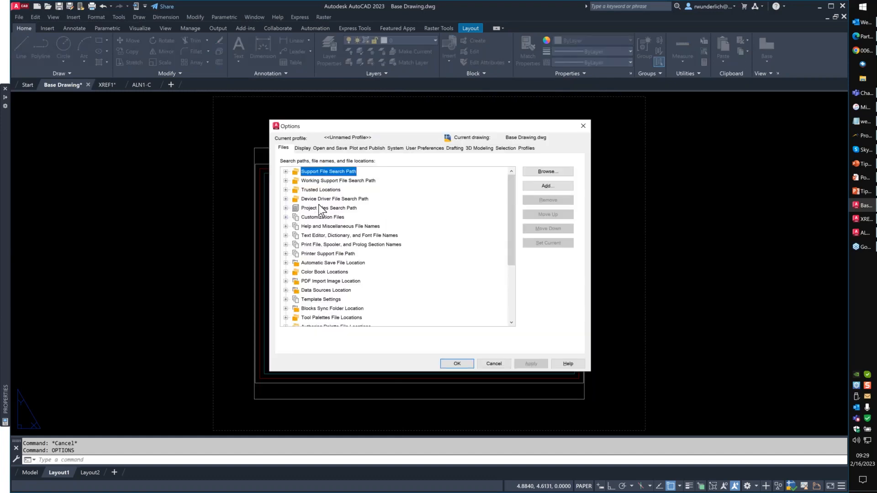
click(286, 218)
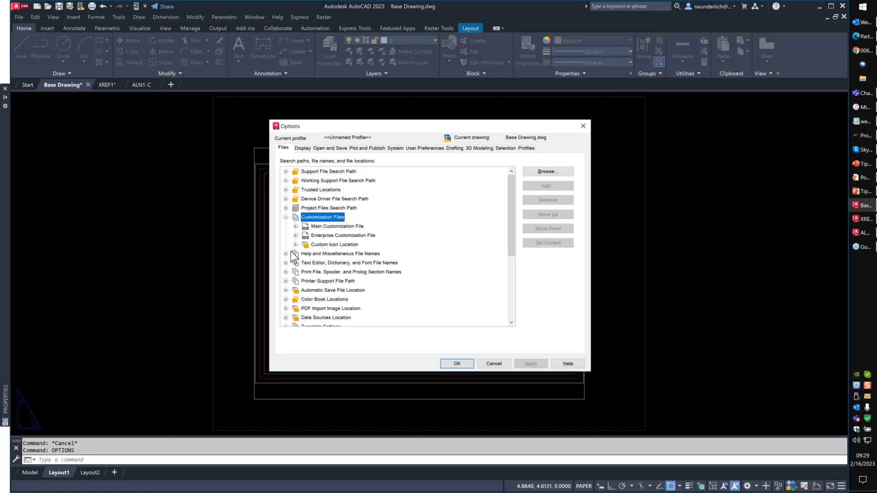
click(286, 263)
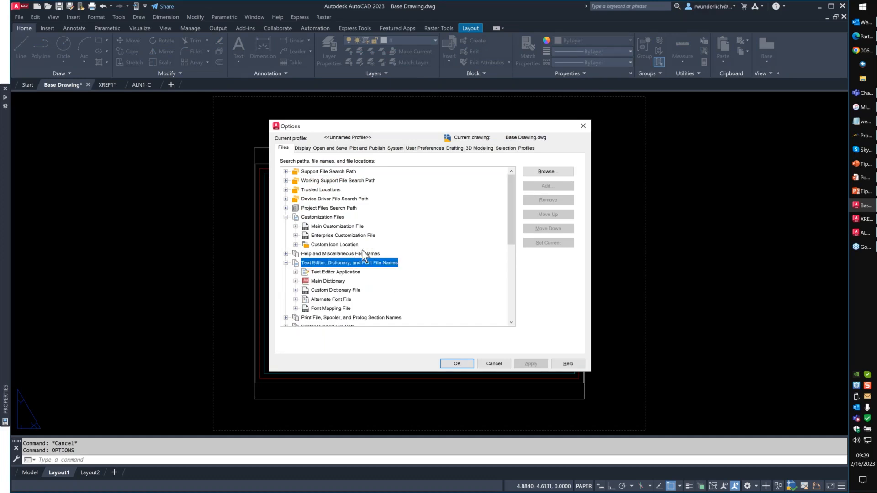
scroll(317, 231, down, 3)
click(297, 217)
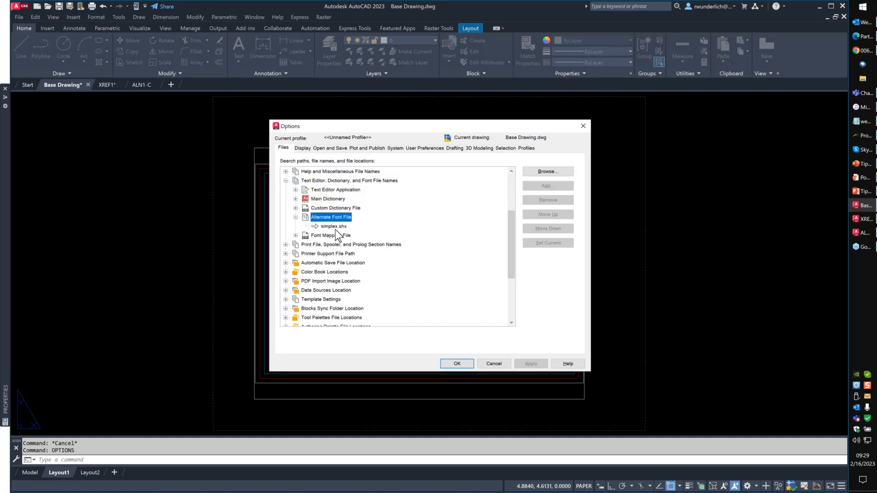
click(335, 226)
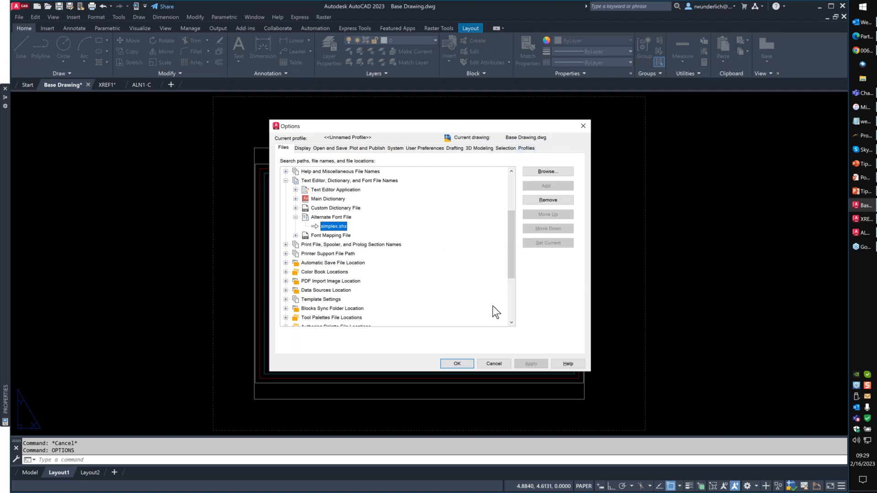
click(496, 366)
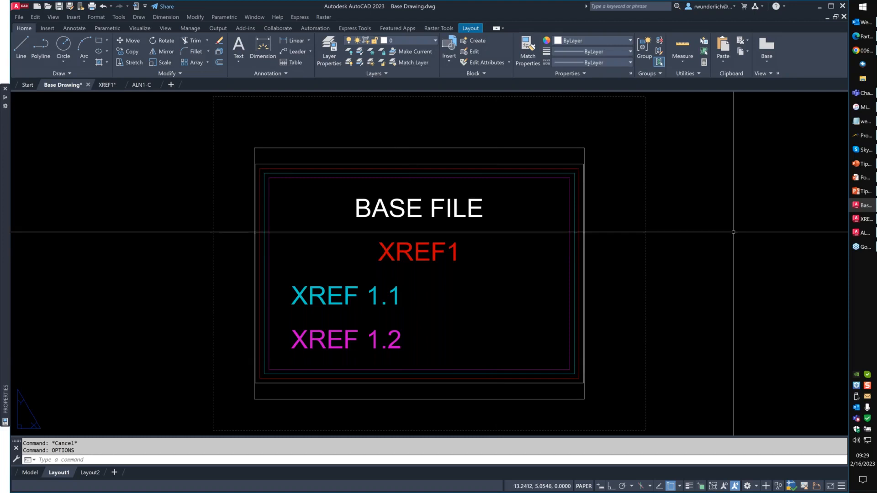
Switch to the PowerPoint presentation and advance to the slide describing the preferred eTransmit setup
mouse_move(861, 227)
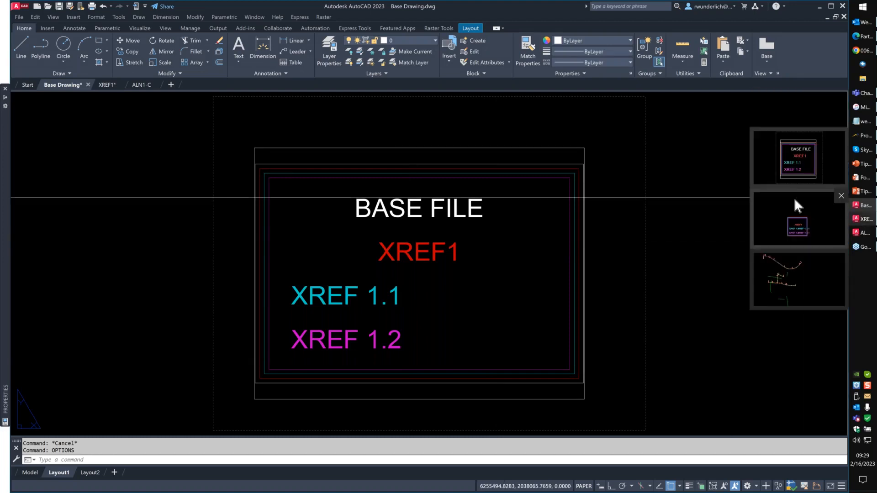
mouse_move(859, 193)
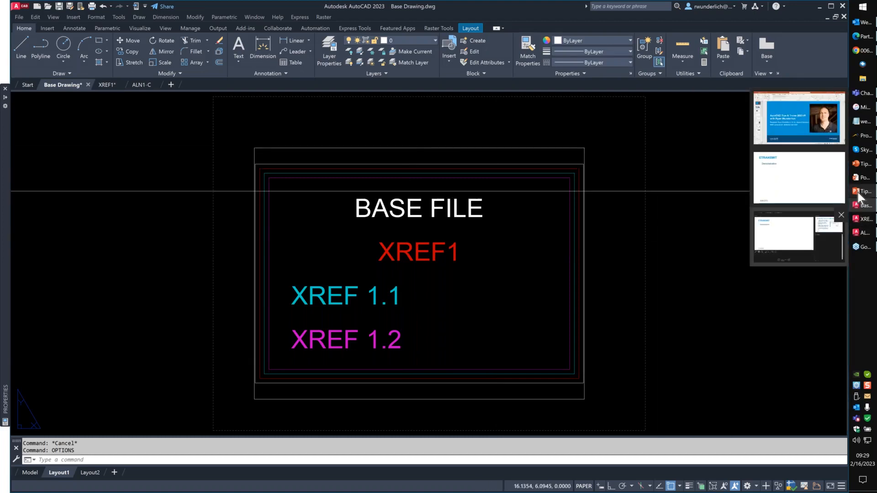
click(800, 179)
click(365, 177)
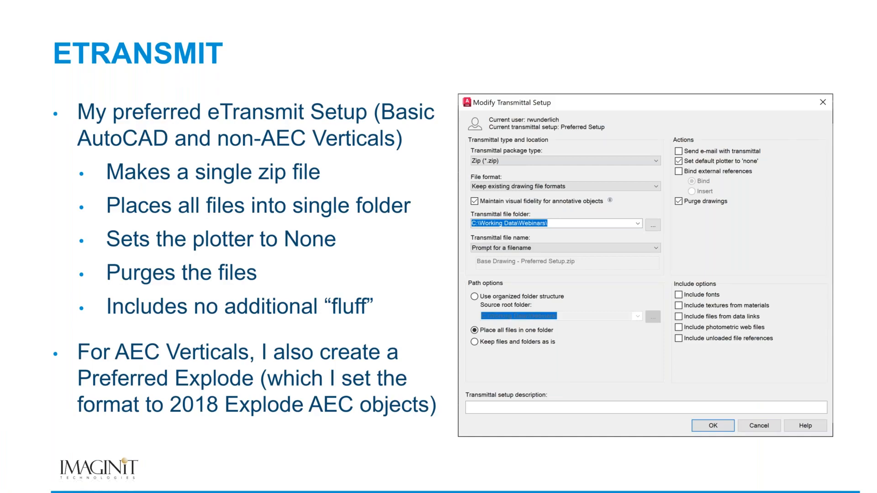
Switch back to AutoCAD, go to the drawing's model space, and review its plot settings without plotting
key(alt+Tab)
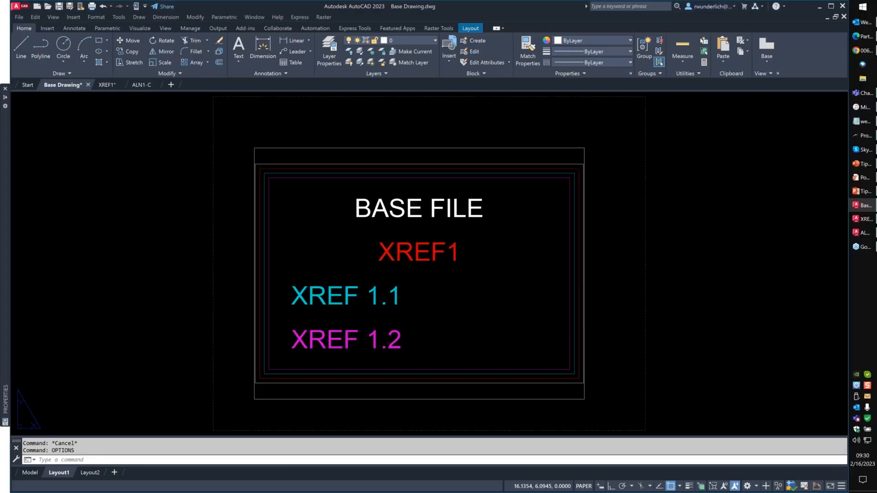
click(30, 472)
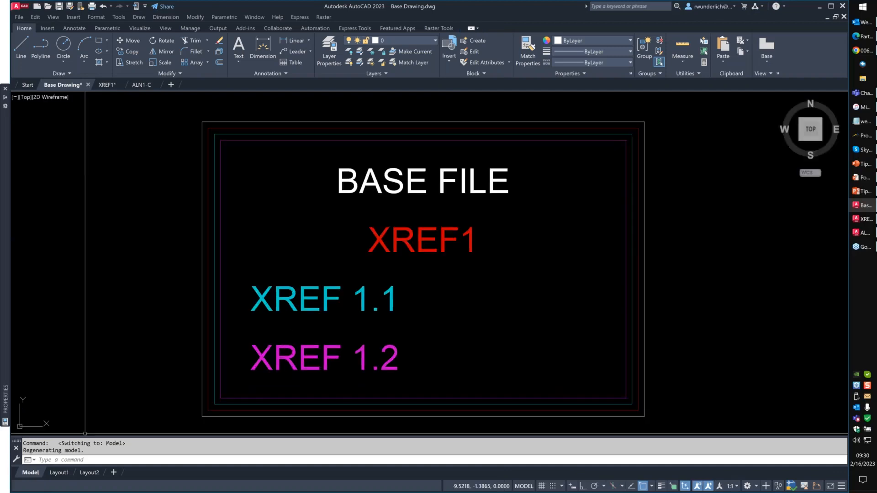
key(ctrl+p)
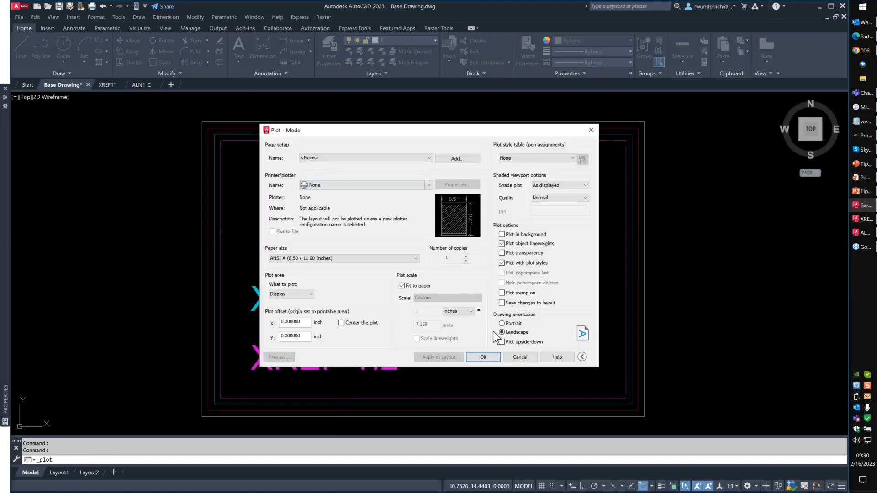
click(520, 356)
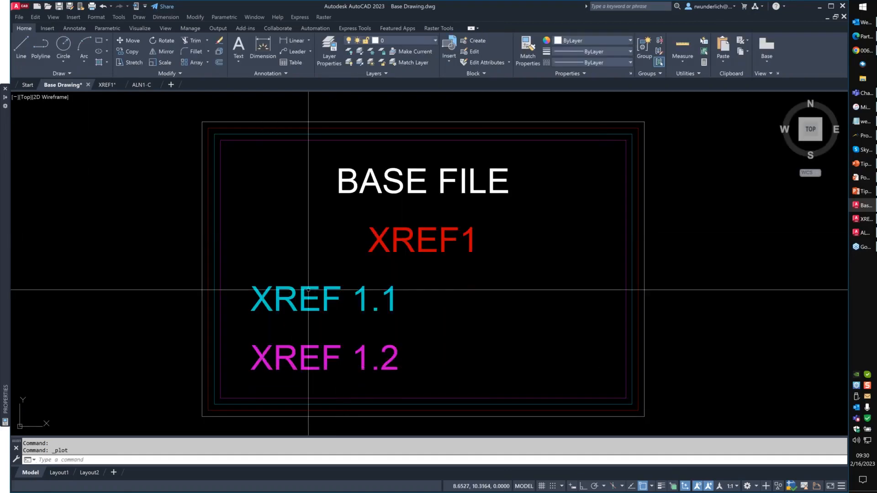
Start eTransmit without saving the drawing, examine the Preferred setup's file format choices, and cancel the transmittal without changes
text(etrans)
key(Return)
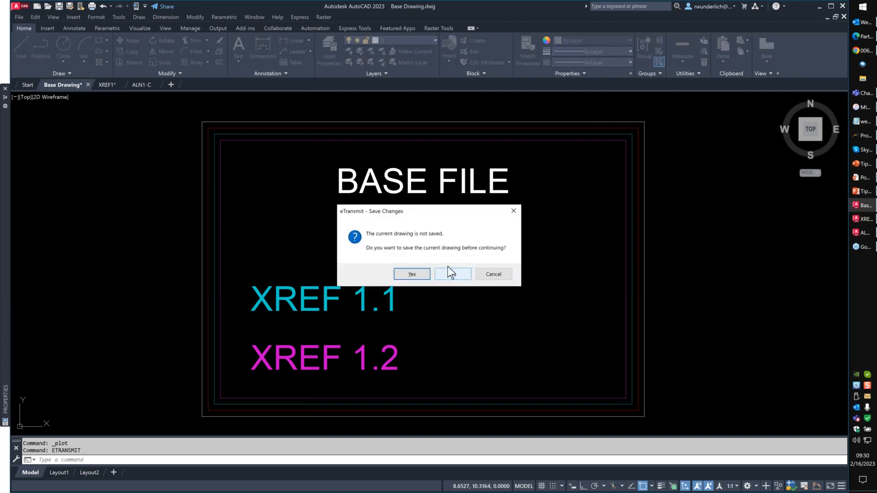
click(458, 276)
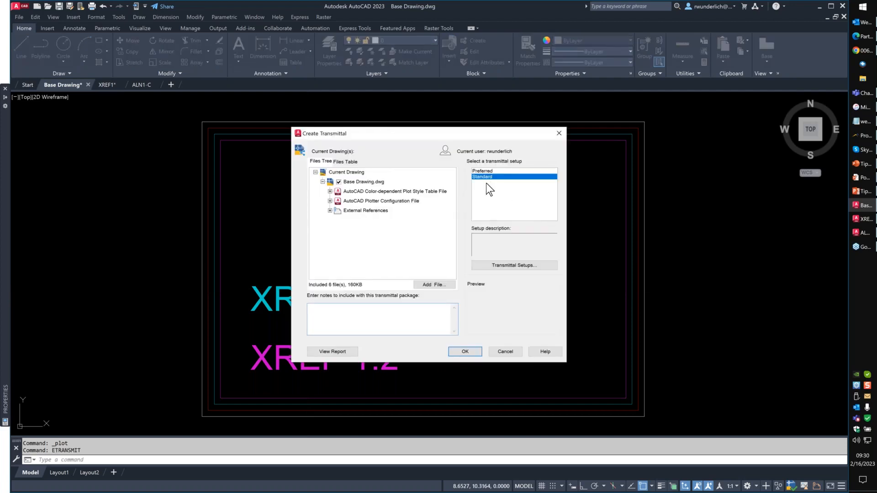
click(509, 266)
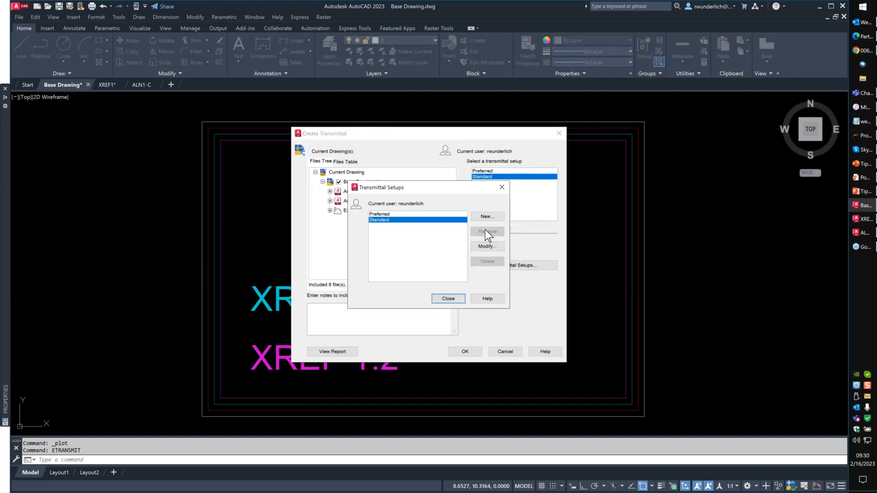
click(451, 214)
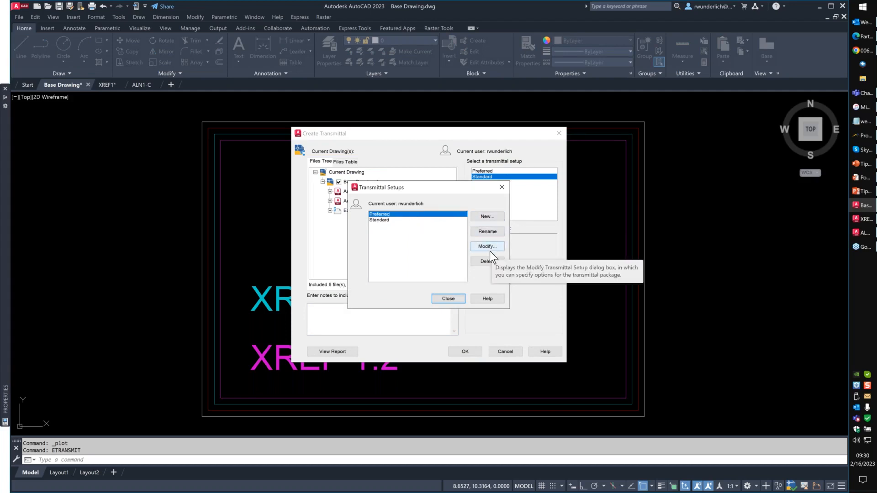
click(474, 247)
click(363, 184)
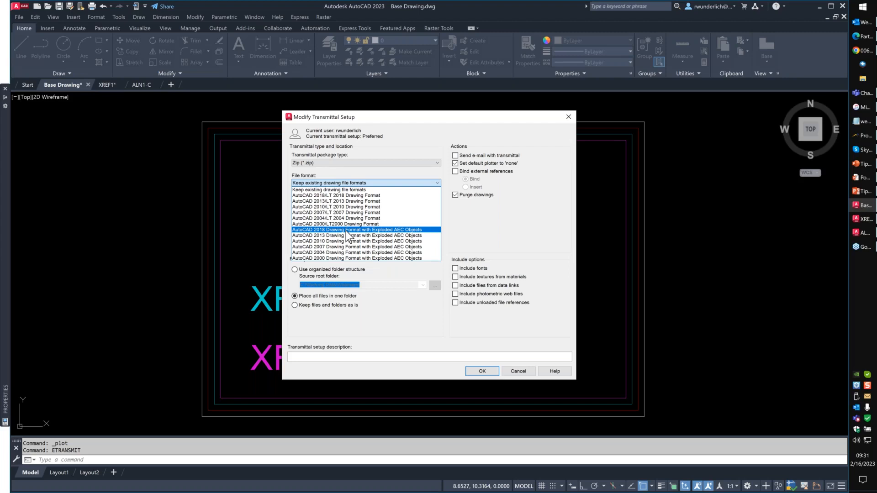
click(523, 369)
click(517, 372)
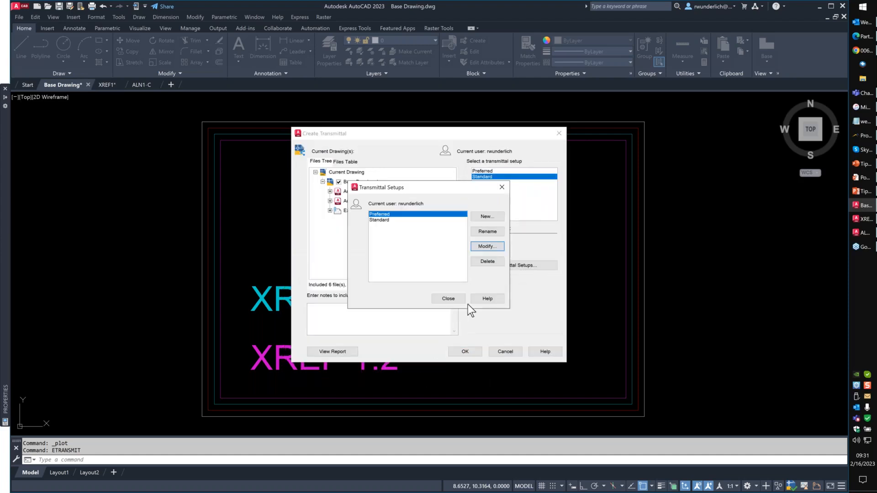
click(461, 302)
click(514, 352)
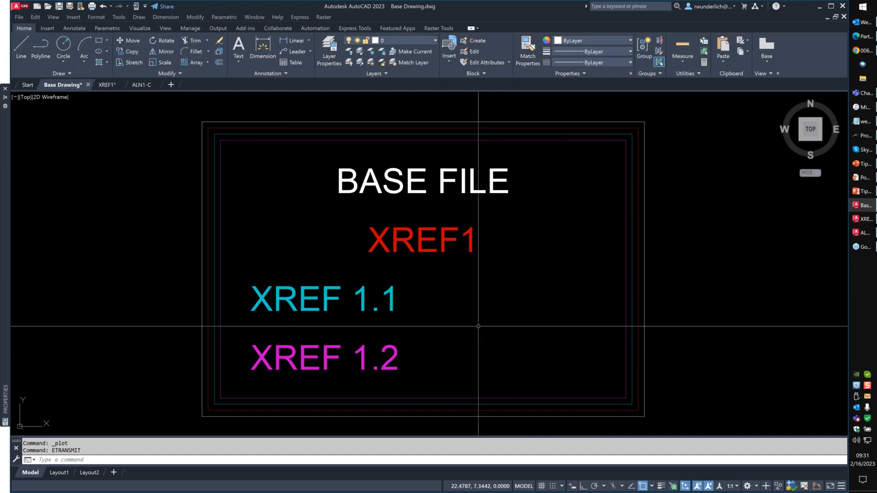
Enter the -EXPORTTOAUTOCAD command for Base Drawing
text(-exporttoautocad)
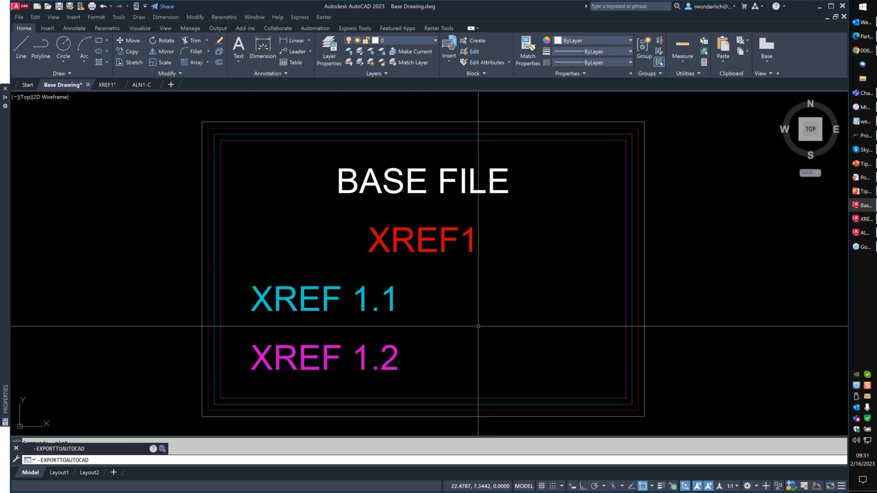
key(Return)
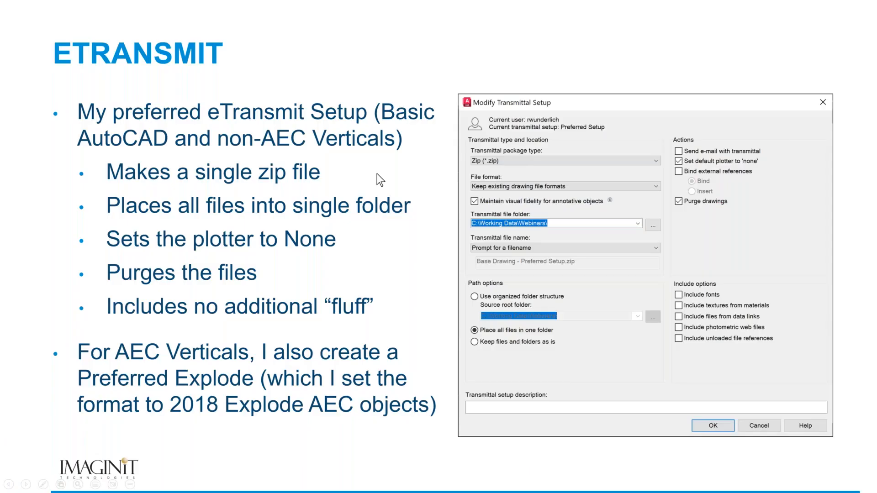
Advance the PowerPoint presentation to the slide Migrate Settings to a Newer Version
click(377, 174)
click(367, 174)
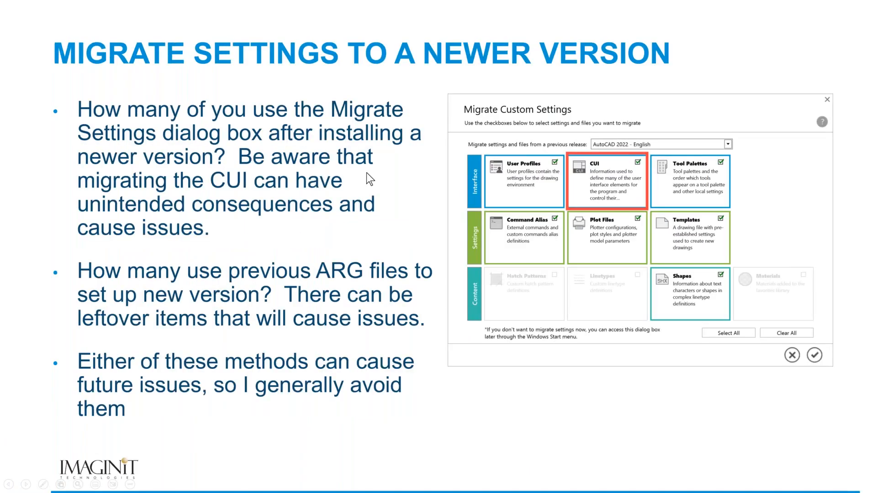
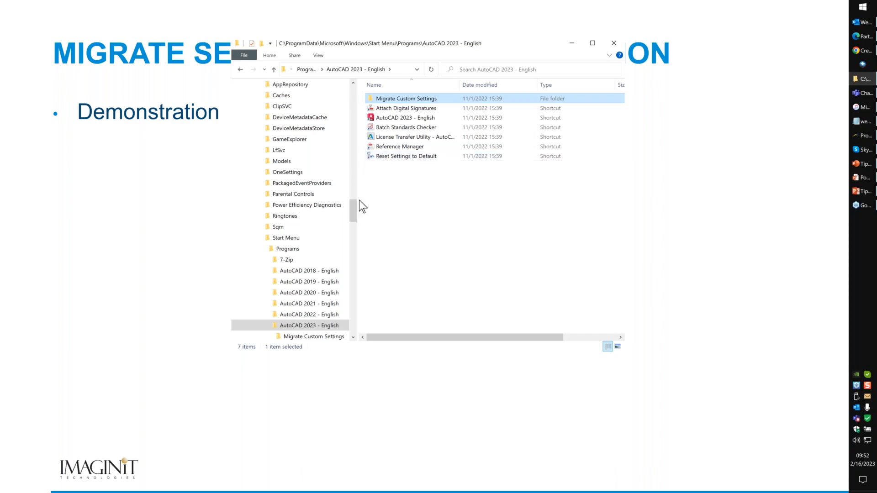
click(20, 243)
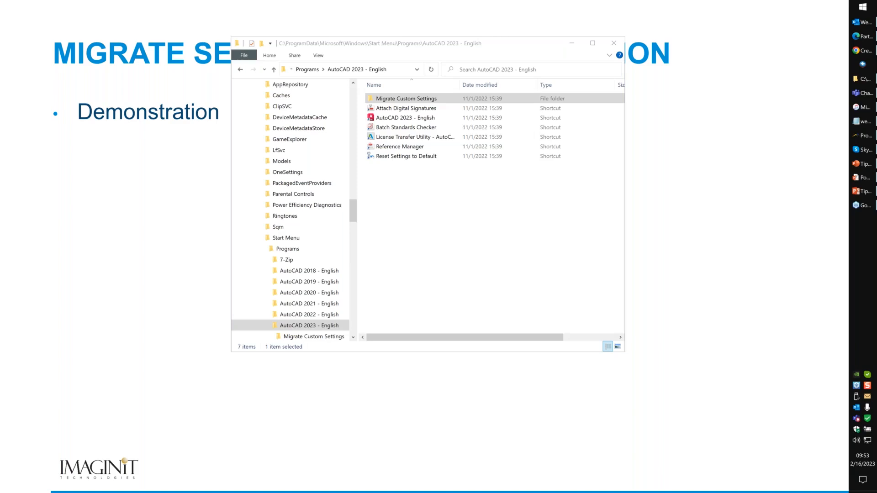
In the AutoCAD 2023 - English programs folder, point out the Reset Settings to Default shortcut and open the Migrate Custom Settings folder
click(387, 99)
click(392, 156)
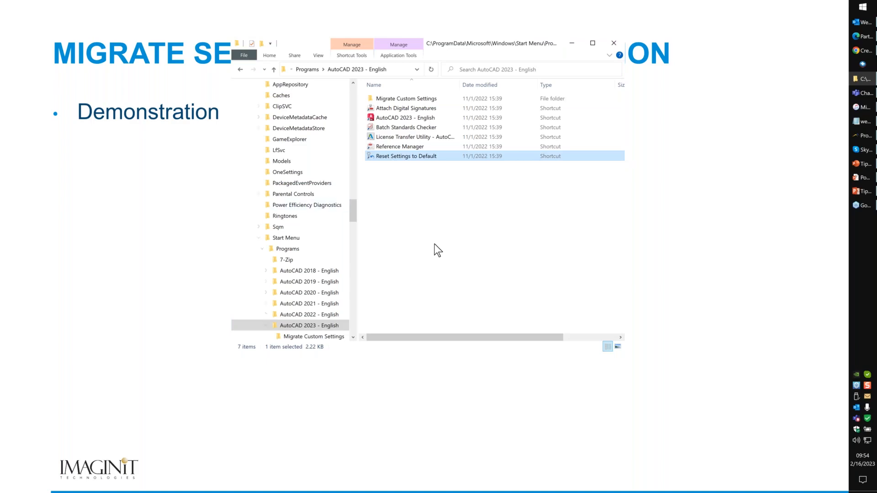
click(395, 100)
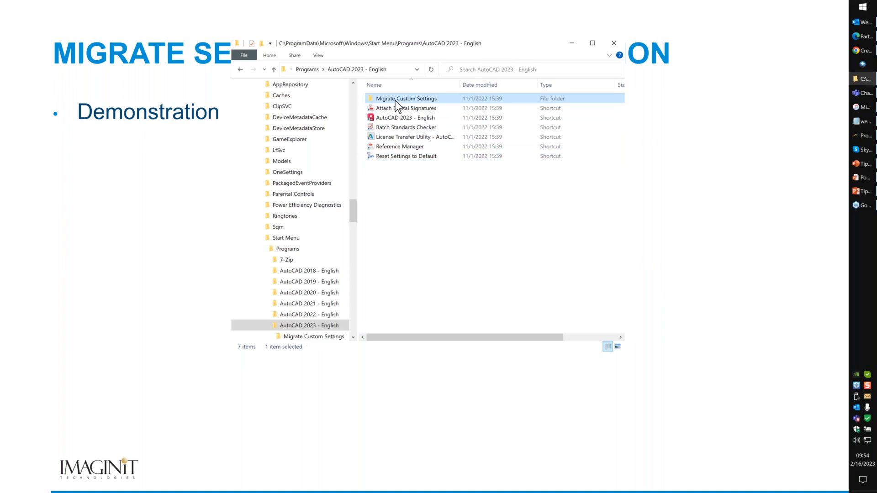
double_click(395, 100)
Examine the full target command line in the Export AutoCAD 2023 Settings shortcut's properties, and close them without changes
right_click(391, 101)
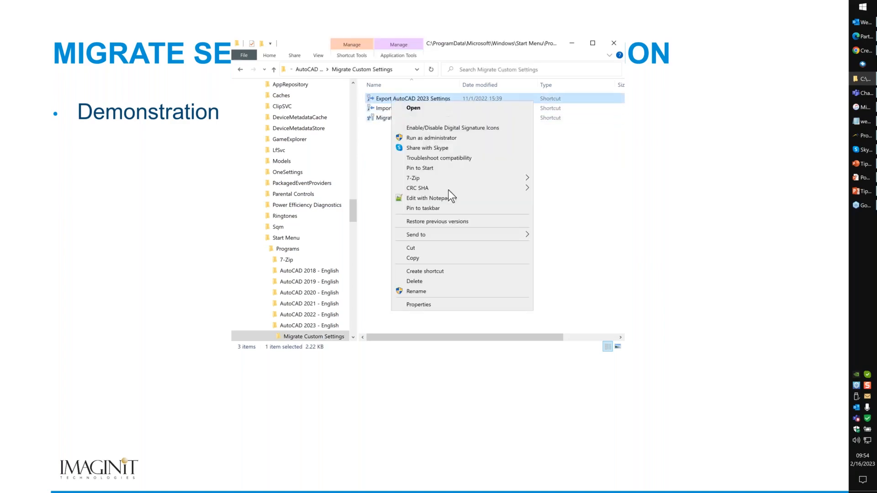
click(427, 307)
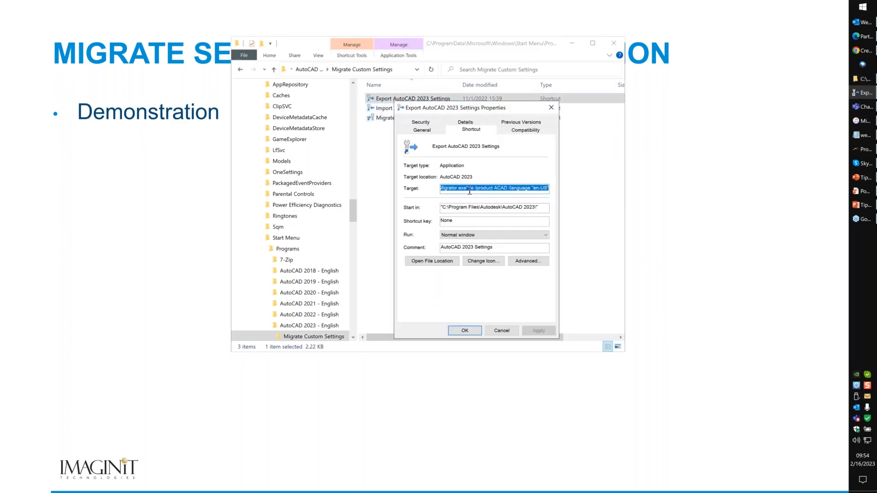
drag(423, 189, 545, 197)
drag(469, 189, 555, 188)
drag(468, 190, 401, 190)
drag(439, 189, 609, 193)
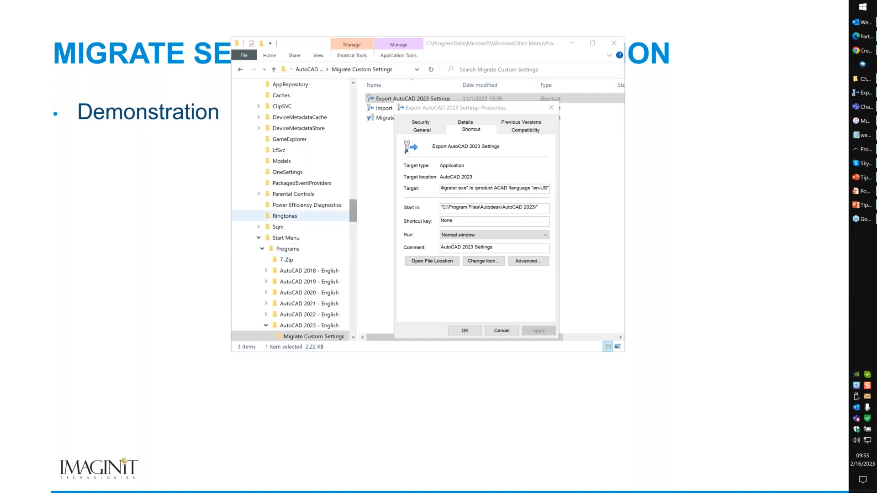
click(501, 331)
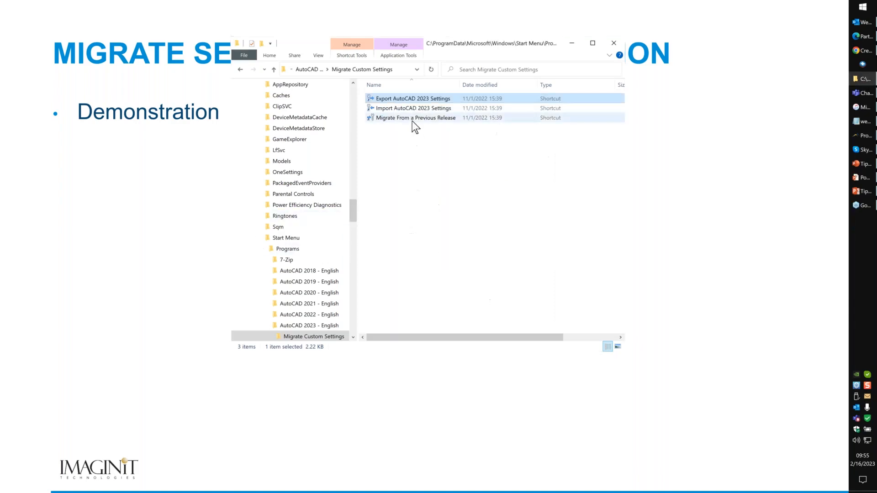
Open the properties of the Import AutoCAD 2023 Settings shortcut
click(412, 110)
right_click(413, 110)
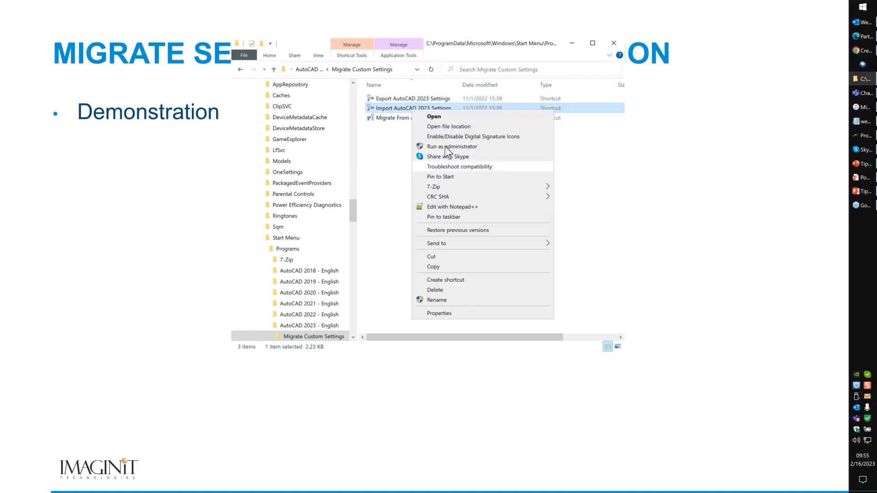
click(447, 314)
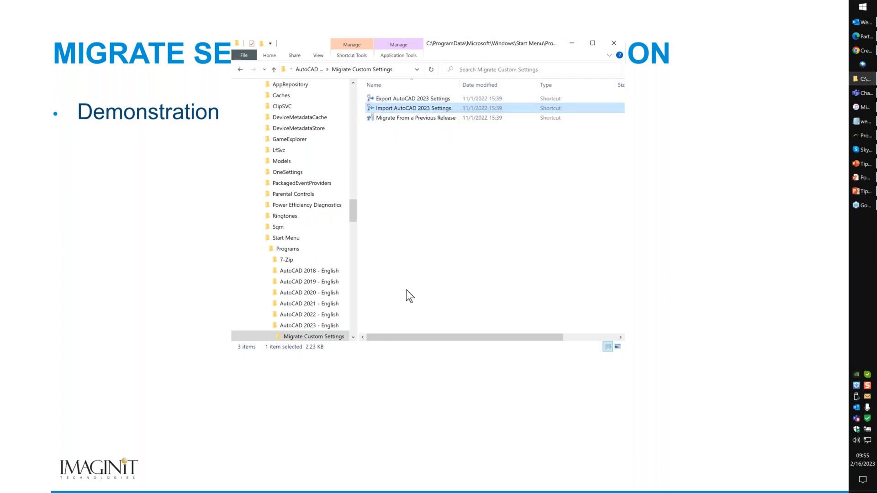